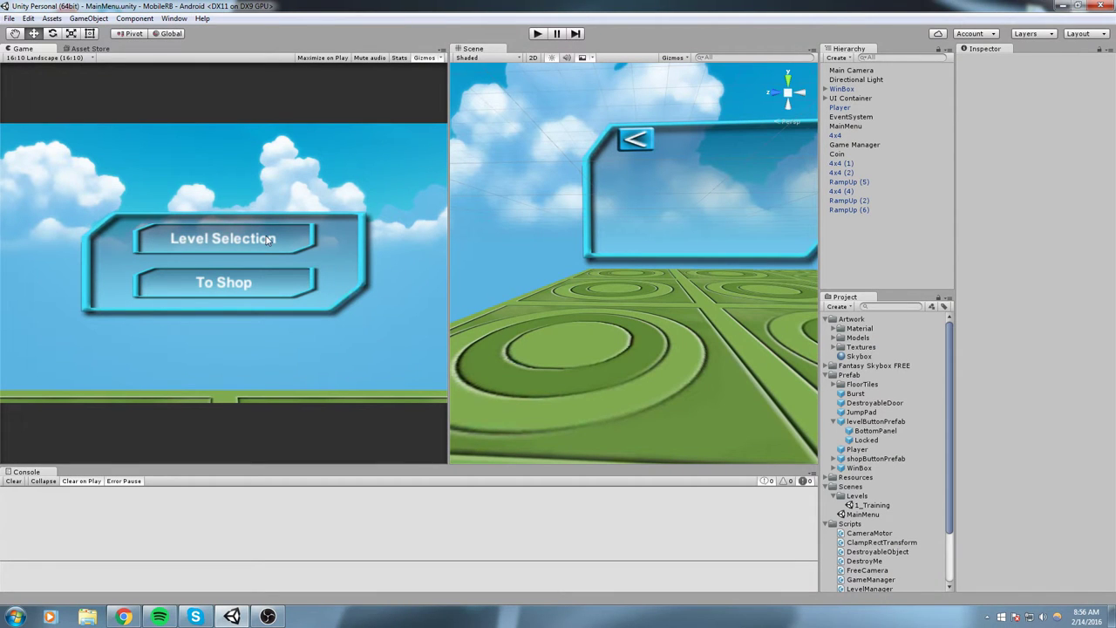
Run the game, start the first level from the level selection and swing the camera around the ball
left_click(537, 34)
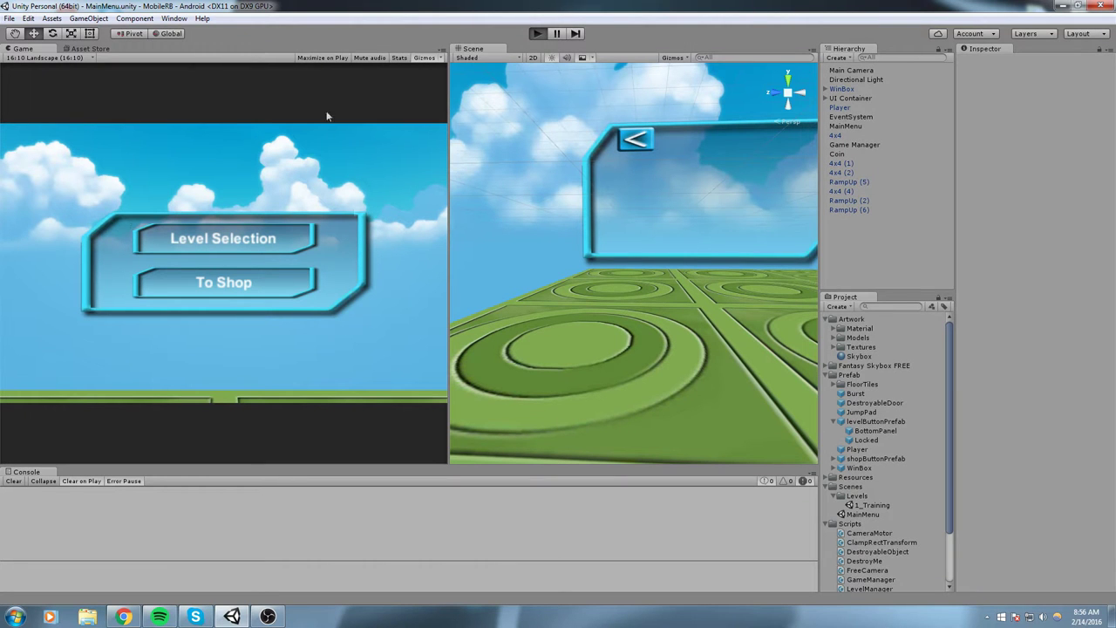
left_click(225, 242)
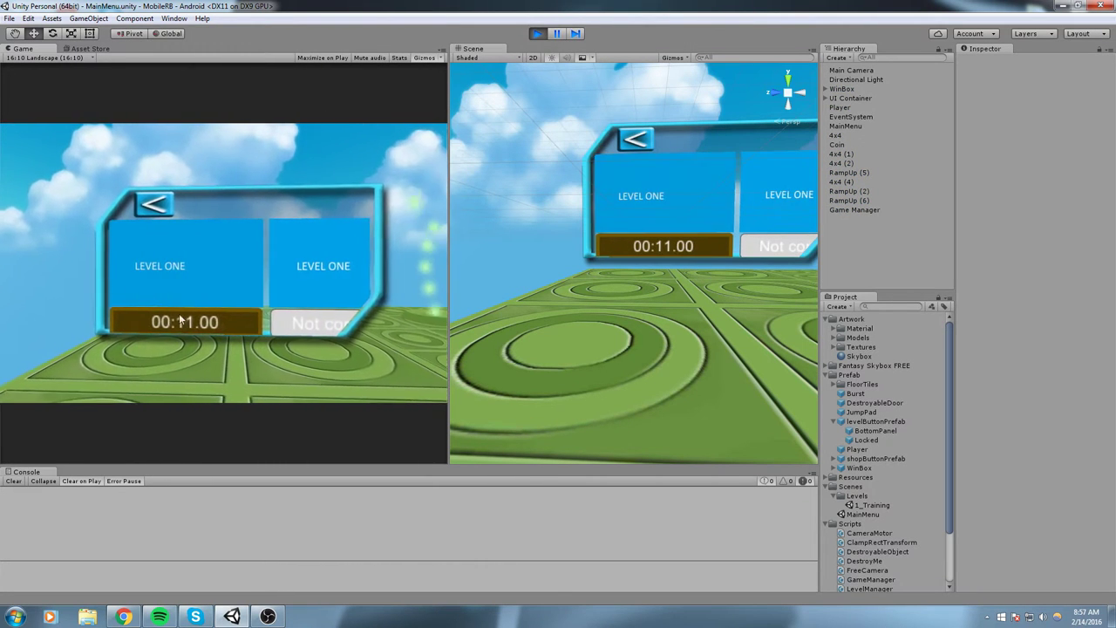
left_click(181, 321)
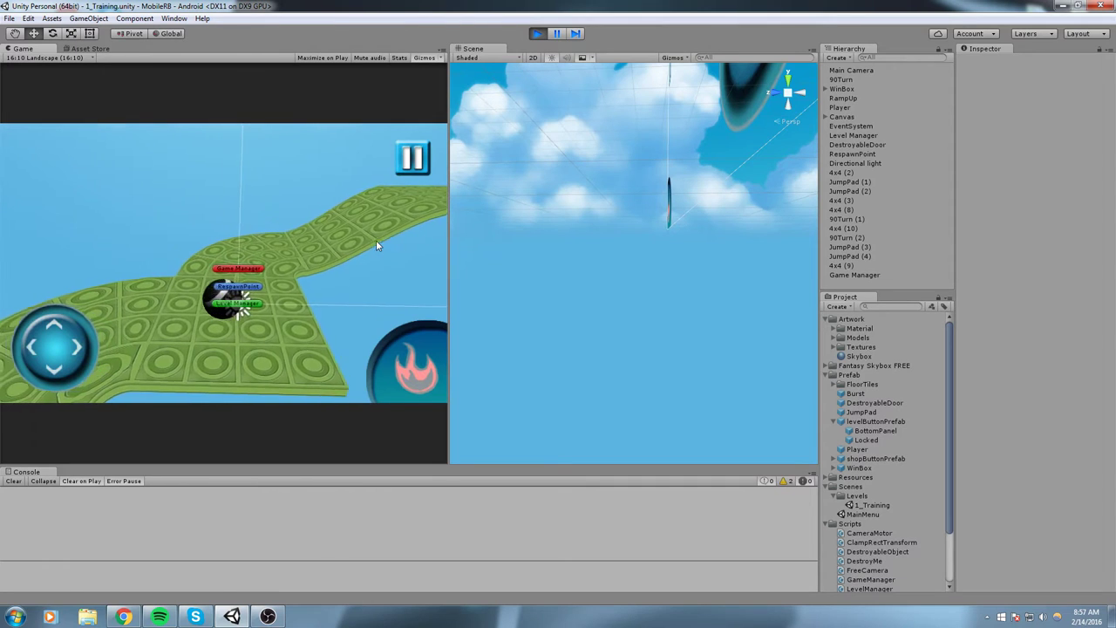
left_click_drag(35, 199, 400, 197)
Leave the level through the pause menu and re-enter it from the level selection, twice
left_click(416, 162)
left_click(238, 261)
left_click(279, 257)
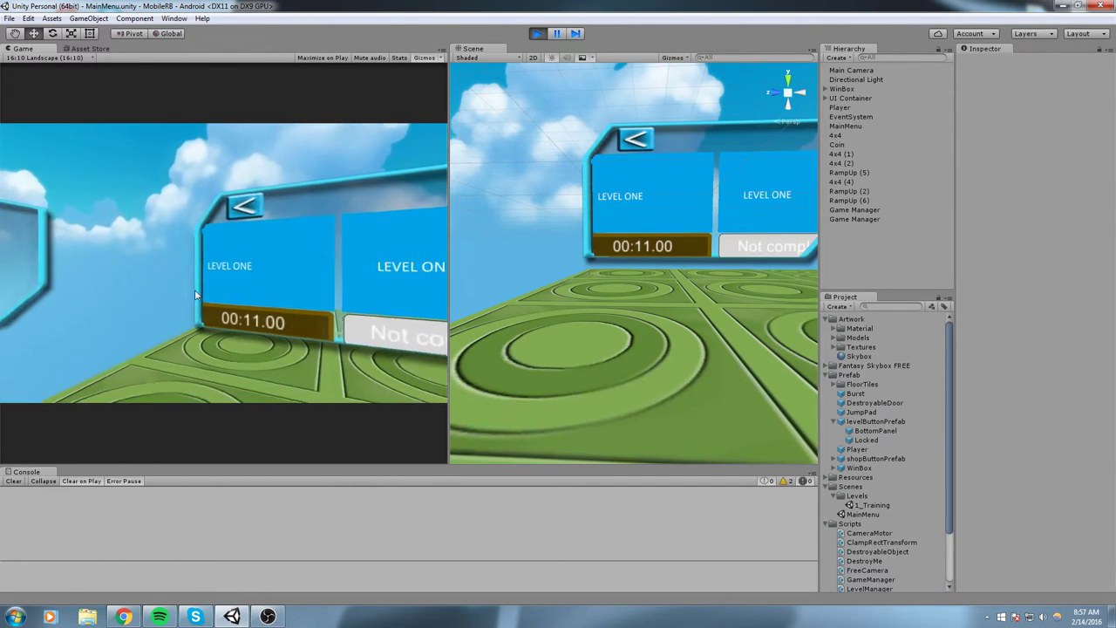
left_click(277, 254)
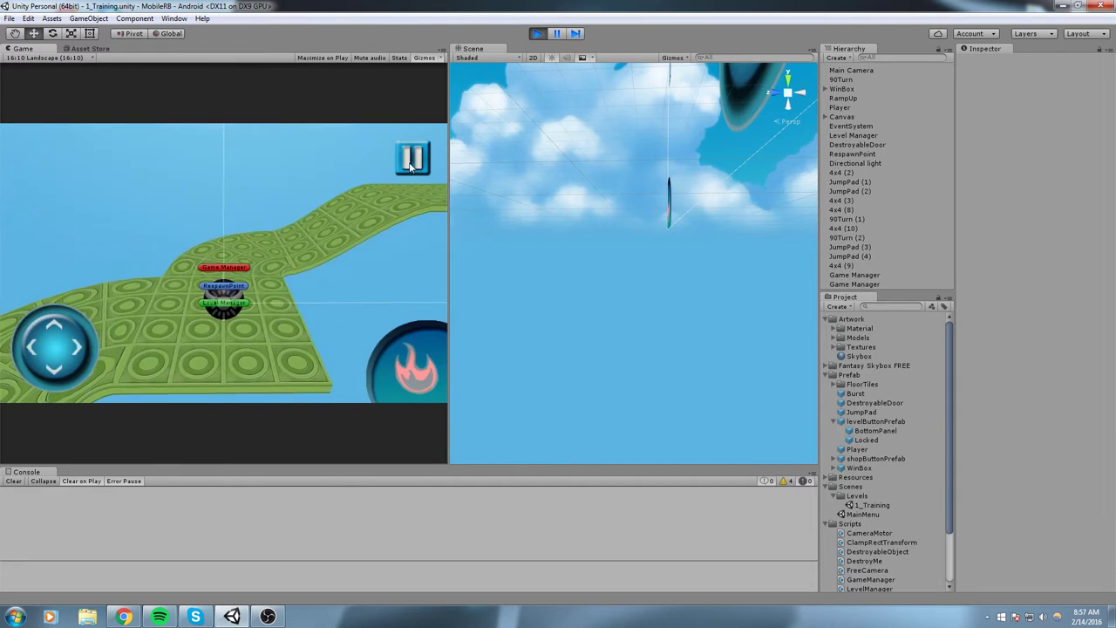
left_click(412, 157)
left_click(114, 267)
left_click(261, 240)
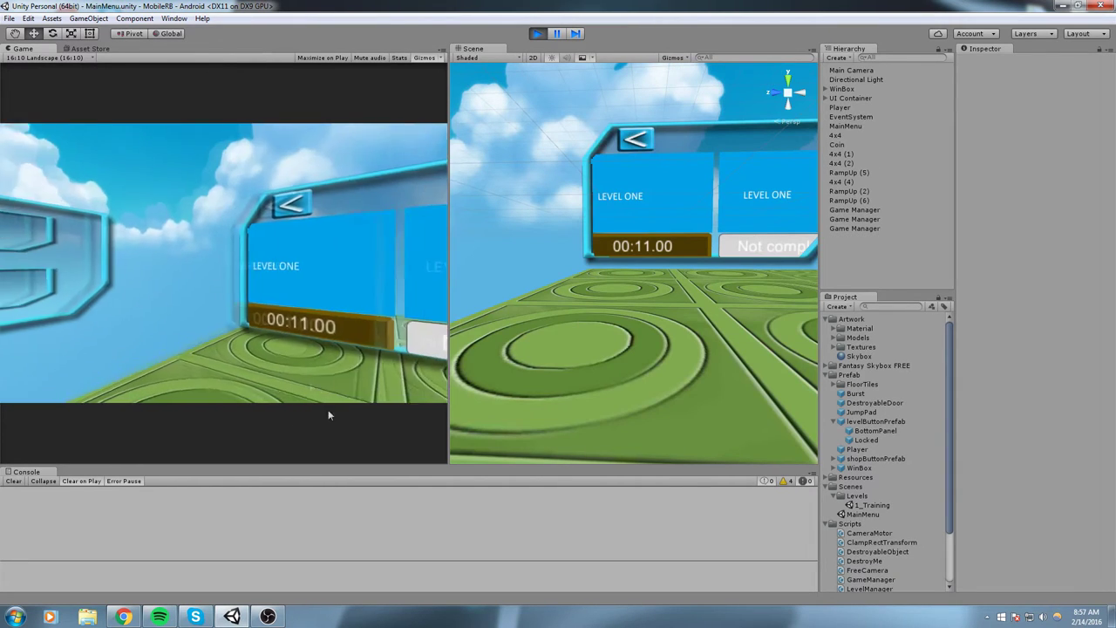
left_click(191, 278)
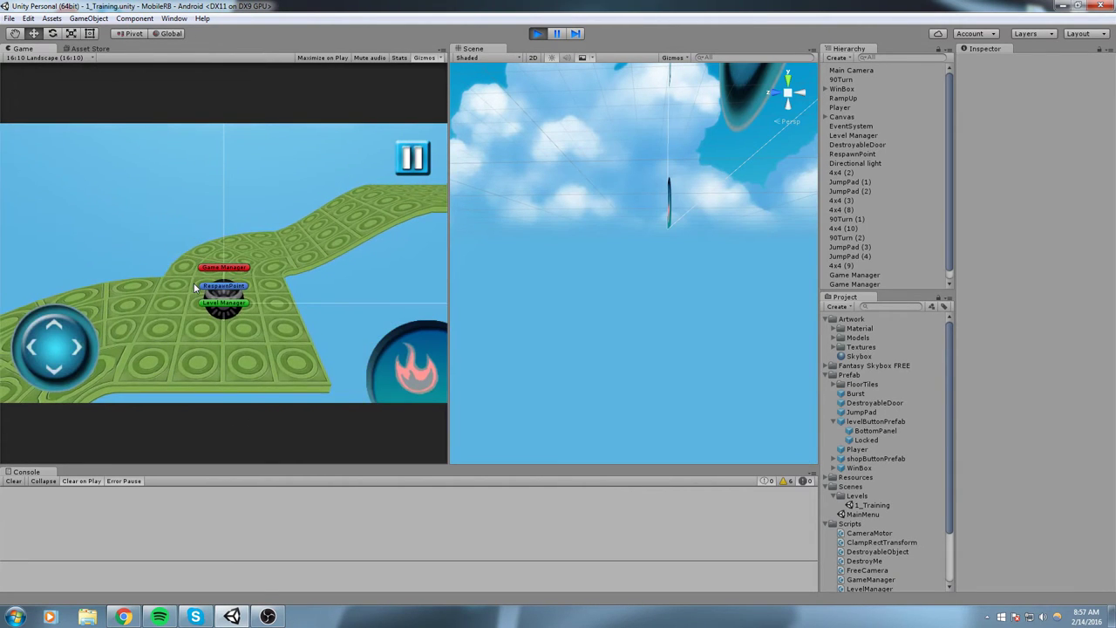
Play through the first level, rolling the ball along the track and turning the camera to follow it
key("w")
key("a")
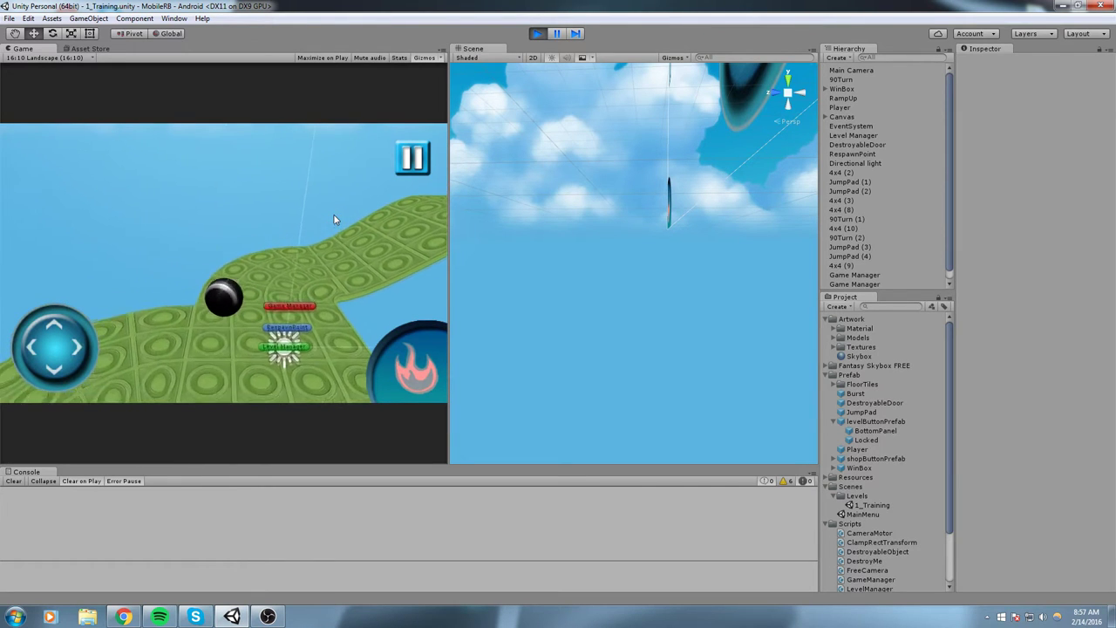
left_click_drag(333, 216, 238, 216)
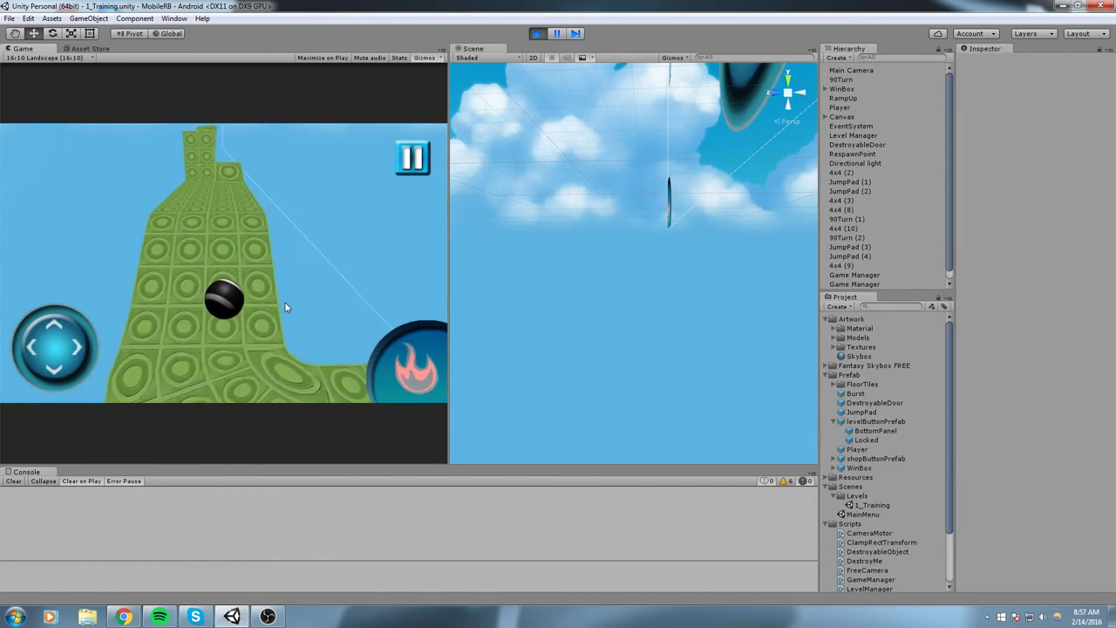
key("w")
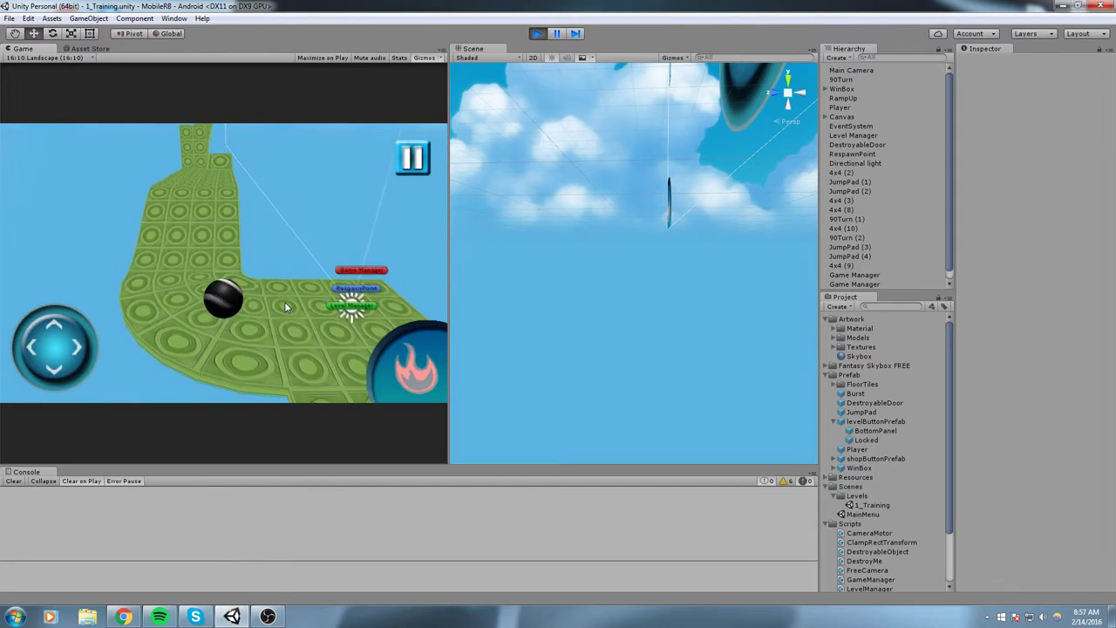
key("w")
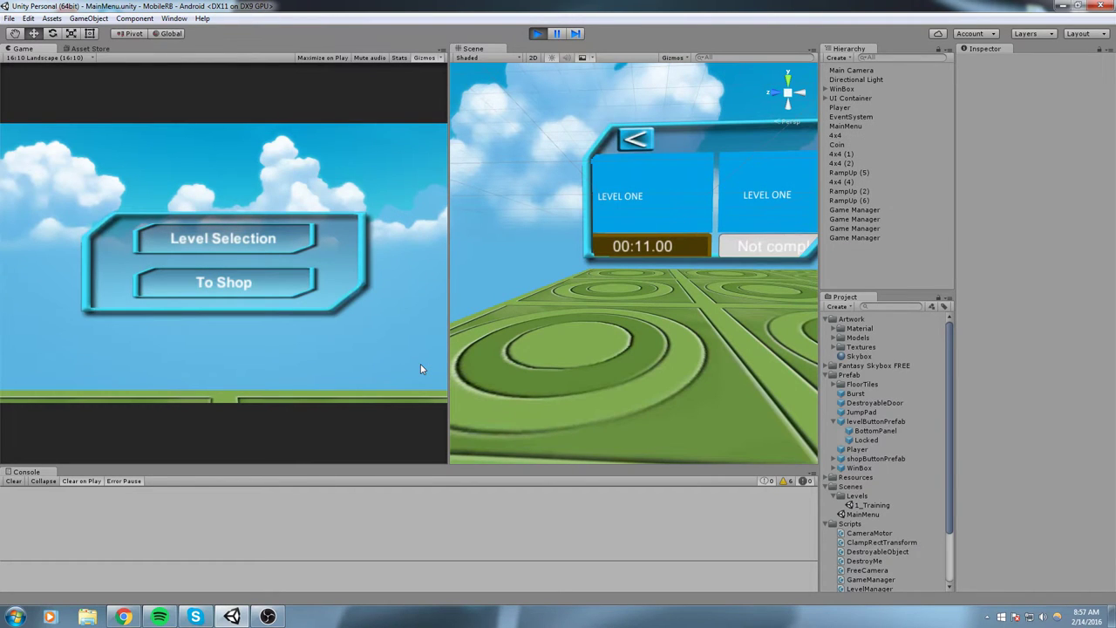
Start the first level again from the level selection and test the boost while rolling along the track
left_click(221, 250)
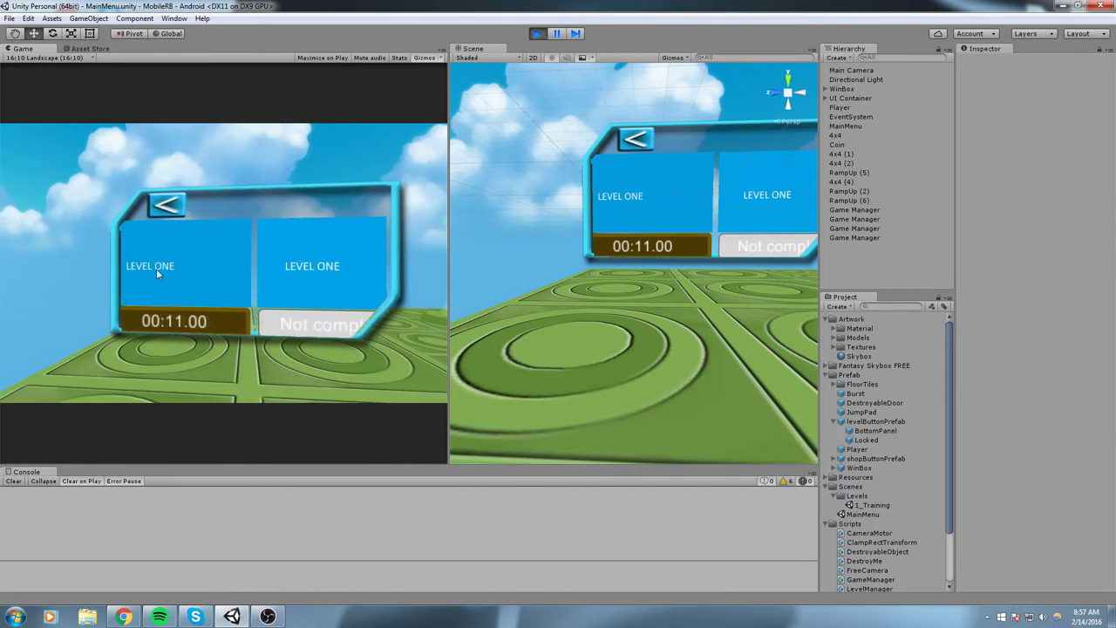
left_click(205, 278)
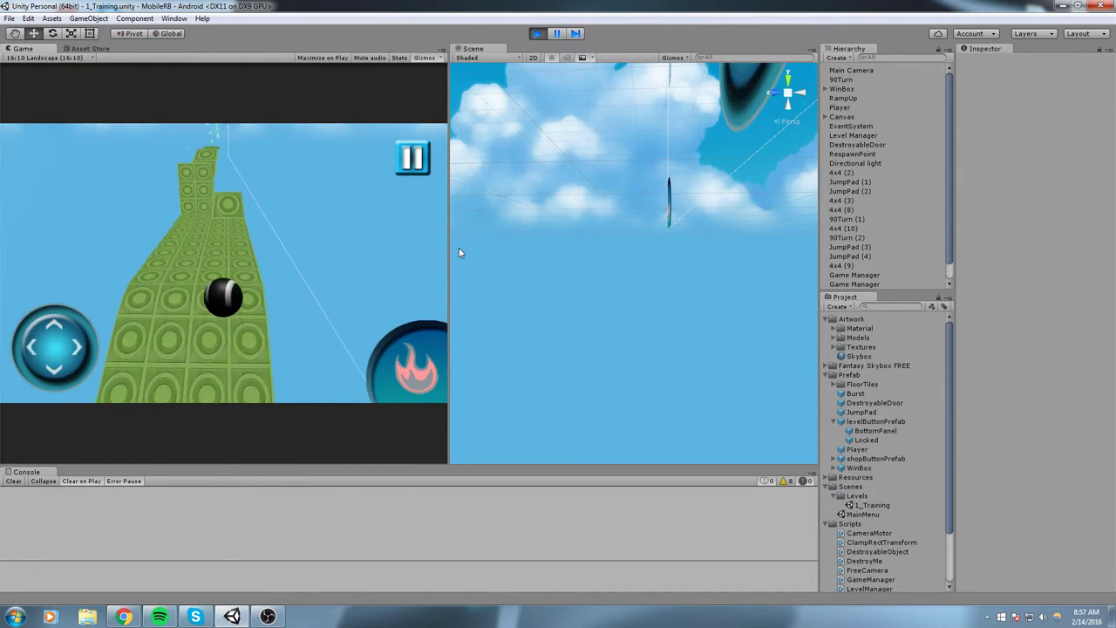
left_click(417, 370)
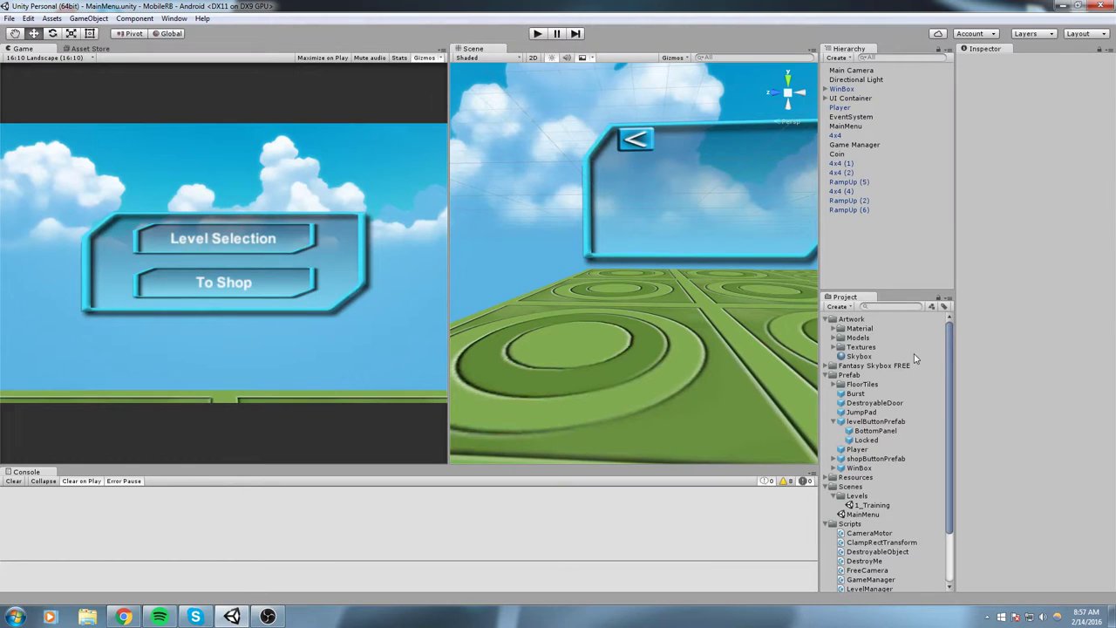
Search the project assets for "Level", open the LevelManager script and clear the search
left_click(916, 358)
left_click(873, 306)
type("Le")
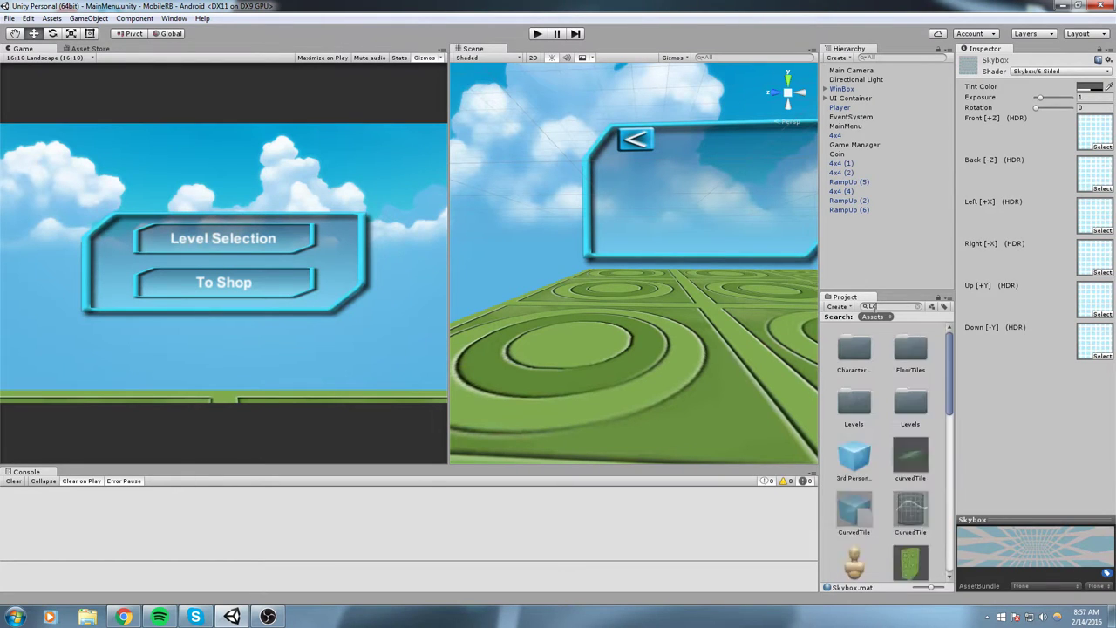
type("vel")
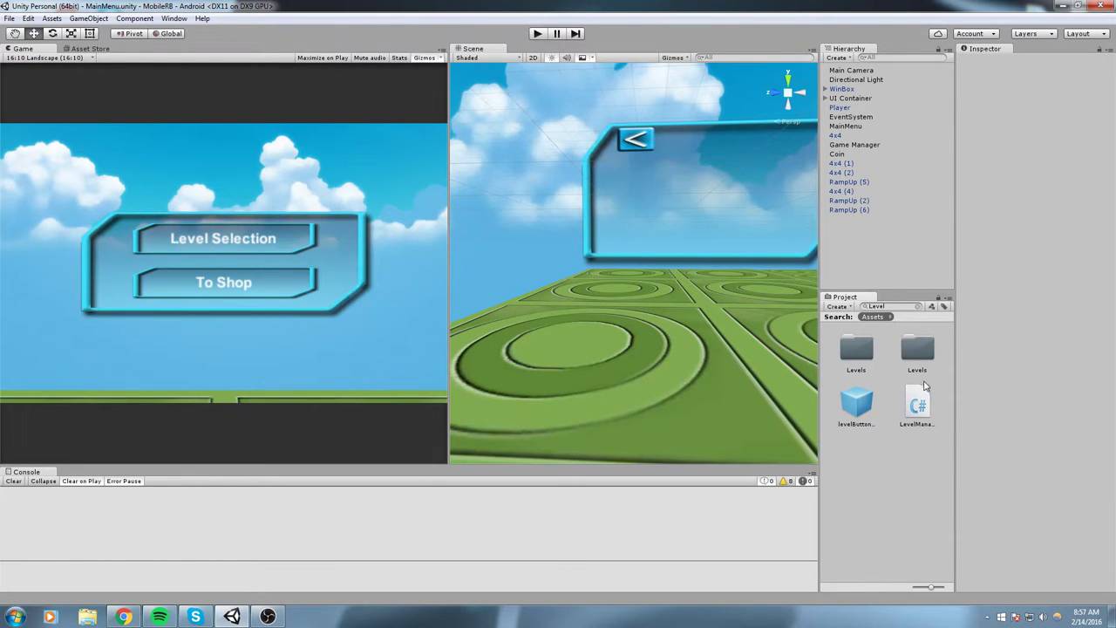
left_click(918, 405)
left_click(917, 307)
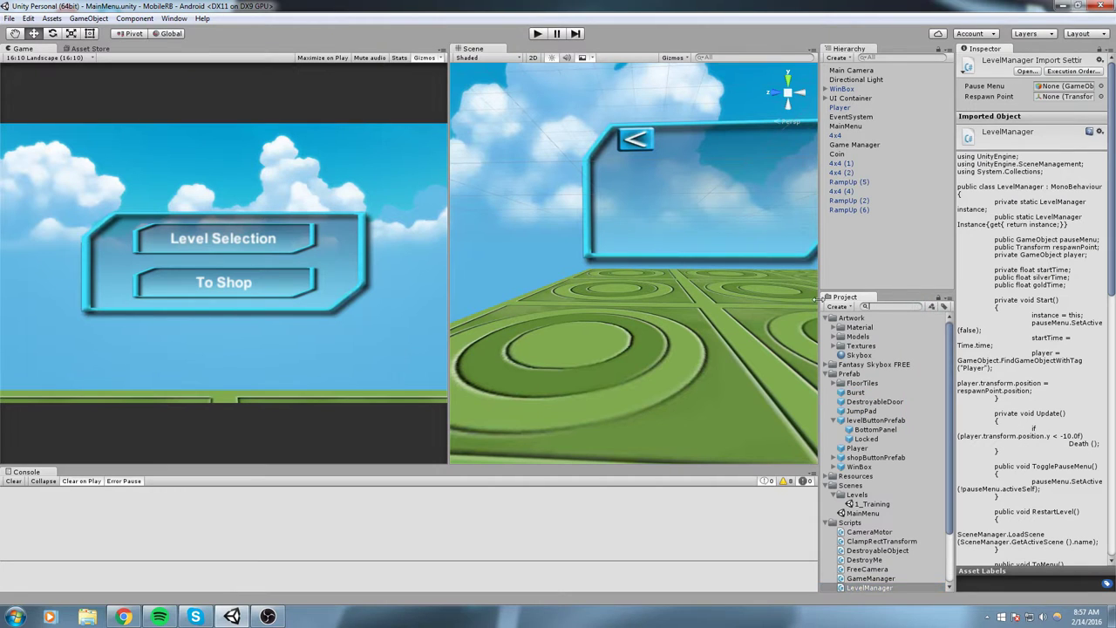
Open the 1_Training scene from the Levels scene folder
double_click(872, 505)
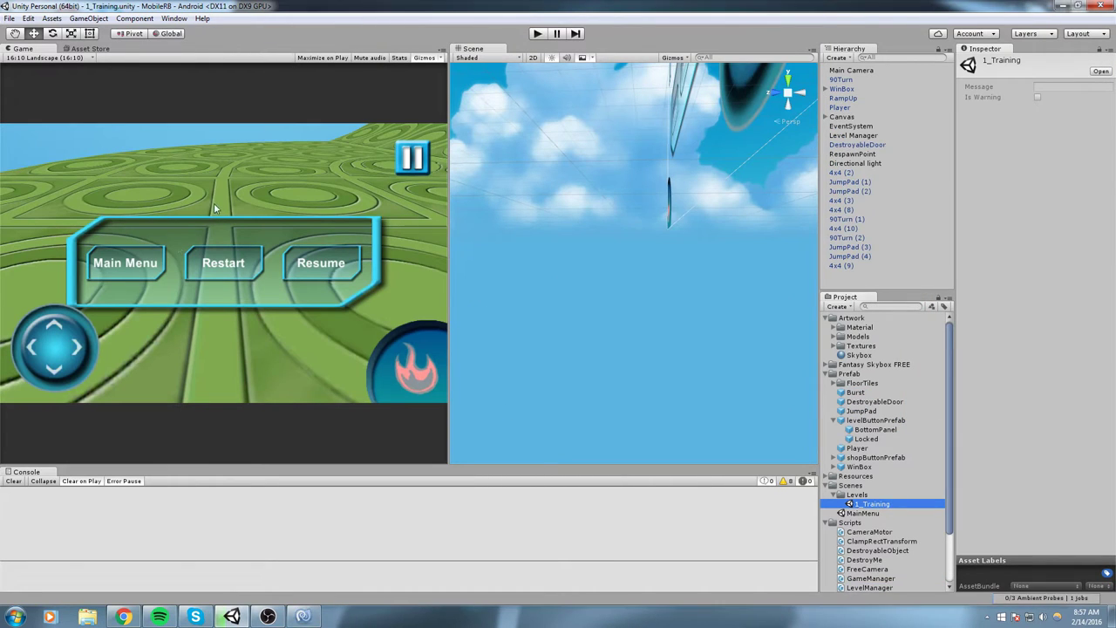
middle_click_drag(572, 295, 488, 349)
scroll(611, 297, "down", 3)
left_click_drag(707, 254, 673, 287, "alt")
scroll(672, 287, "down", 2)
middle_click_drag(672, 287, 586, 279)
left_click_drag(450, 260, 446, 259)
Switch to MonoDevelop, maximize its window and enlarge the code text of the LevelManager script
left_click(305, 616)
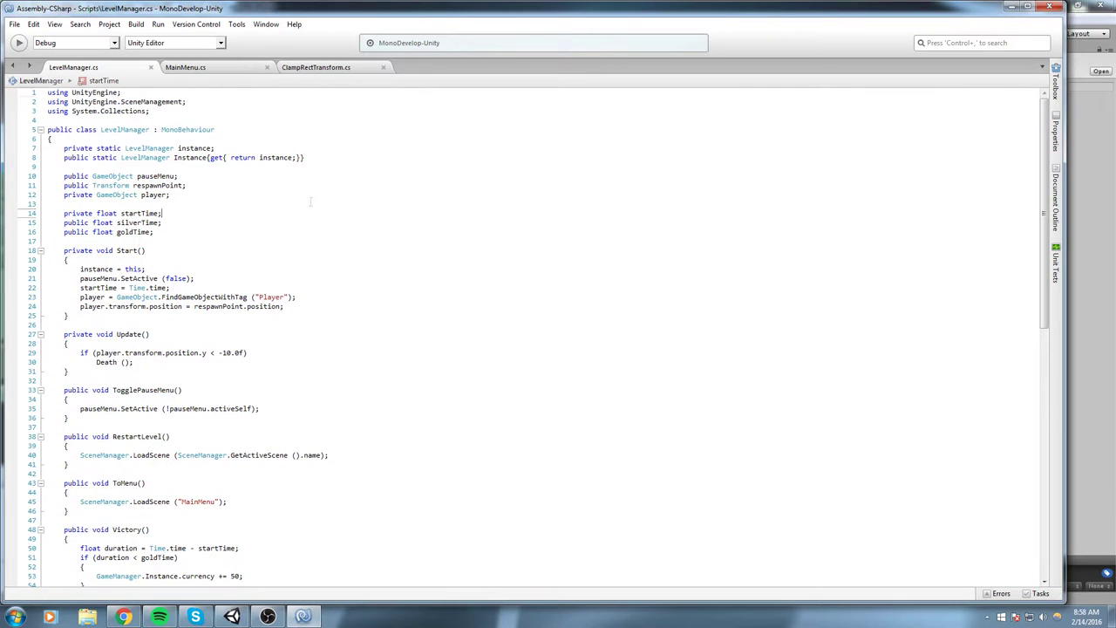
left_click(1024, 8)
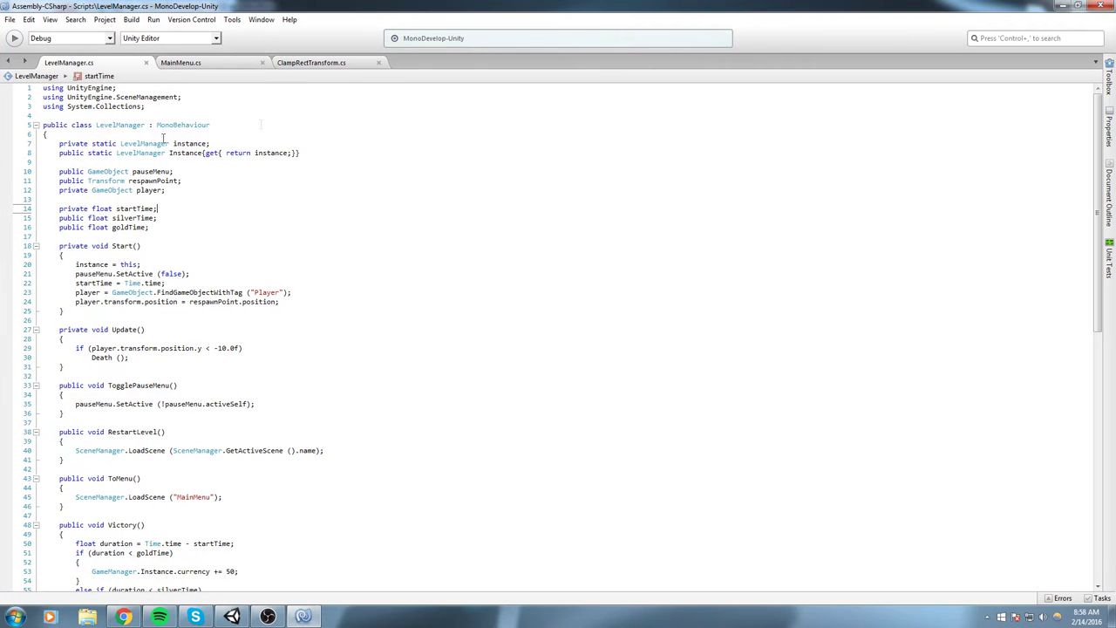
scroll(260, 124, "up", 5, "ctrl")
Examine the startTime variable in the LevelManager script and search for every place it is used
left_click(125, 294)
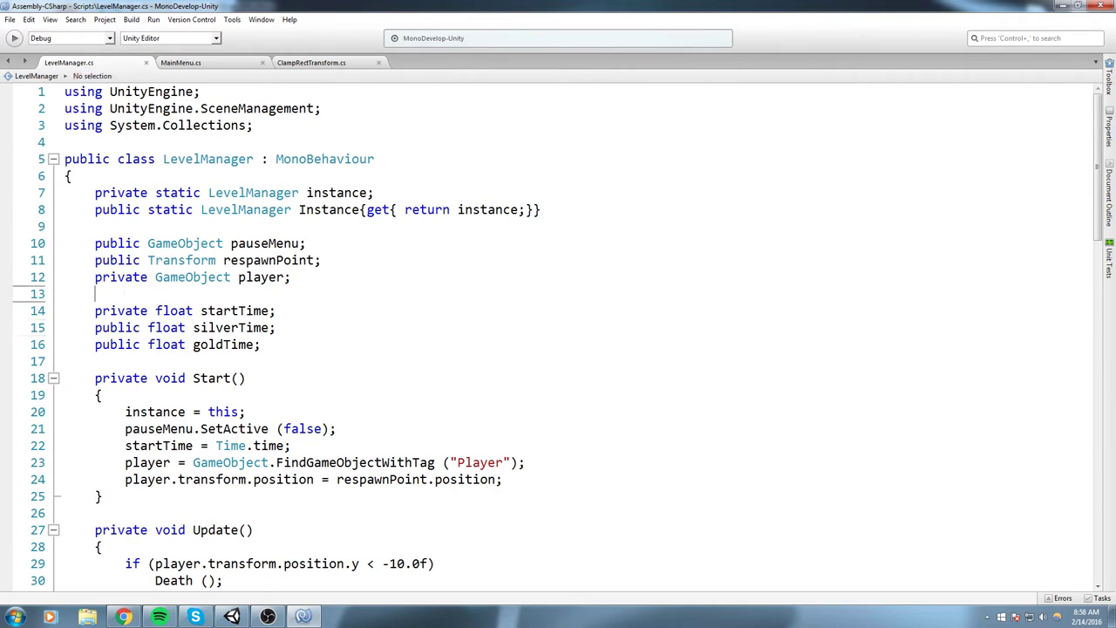
double_click(223, 310)
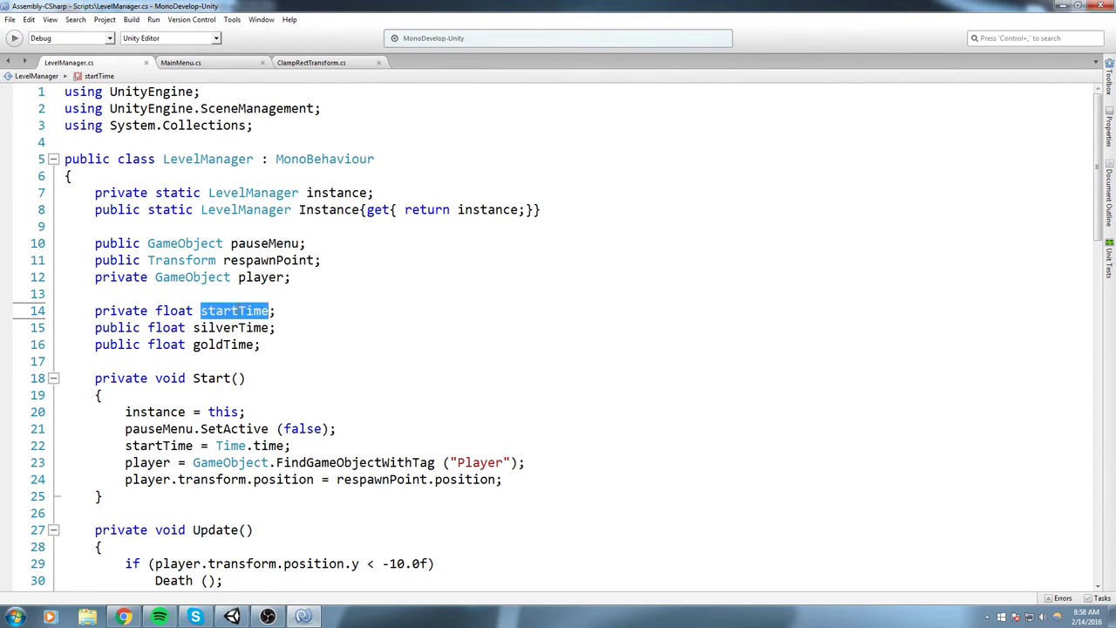
left_click(315, 319)
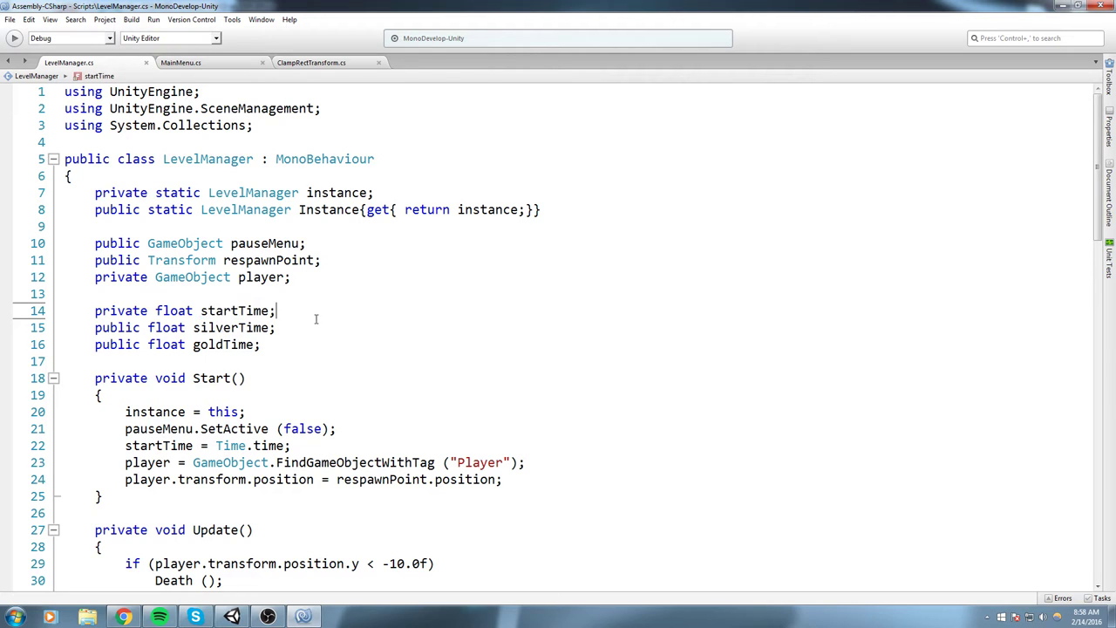
scroll(283, 373, "down", 3)
double_click(168, 287)
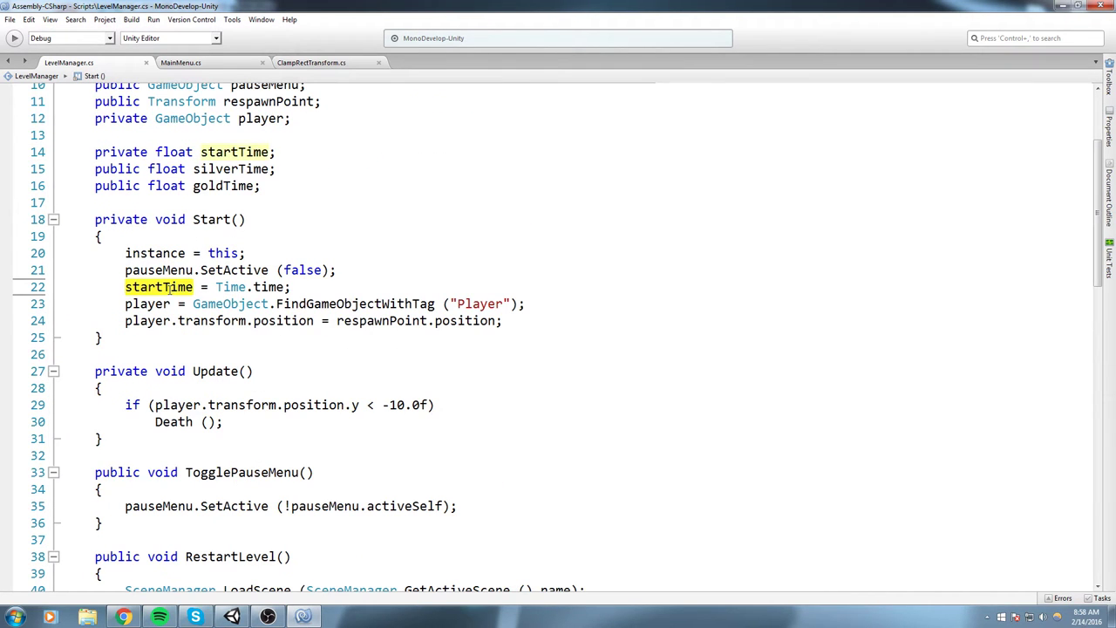
key("ctrl+f")
key("Return")
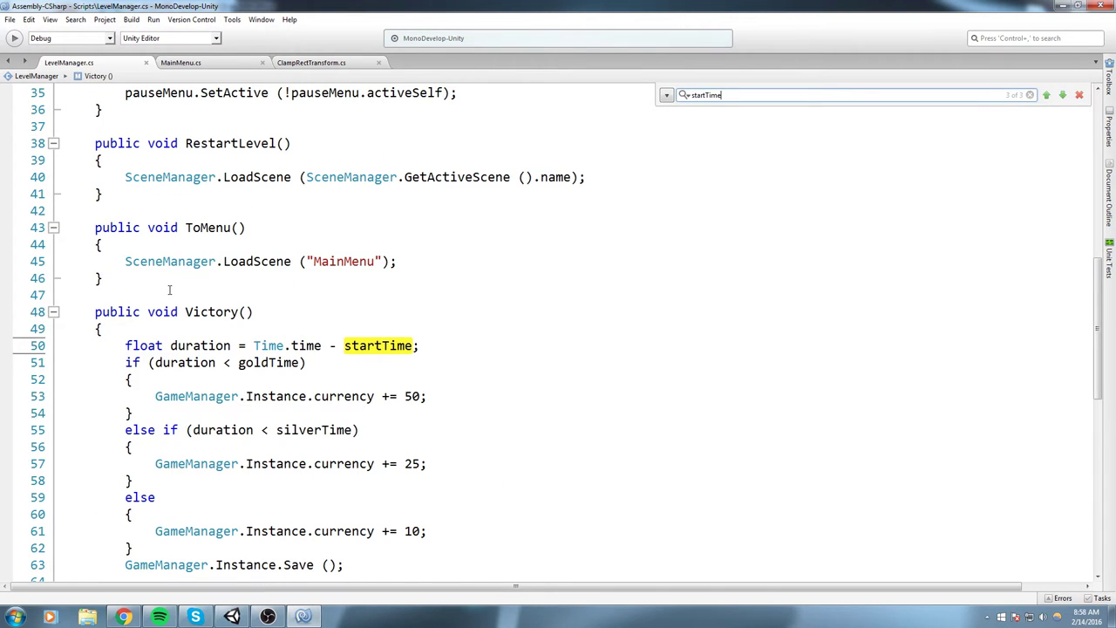
key("Return")
key("Return")
key("Return")
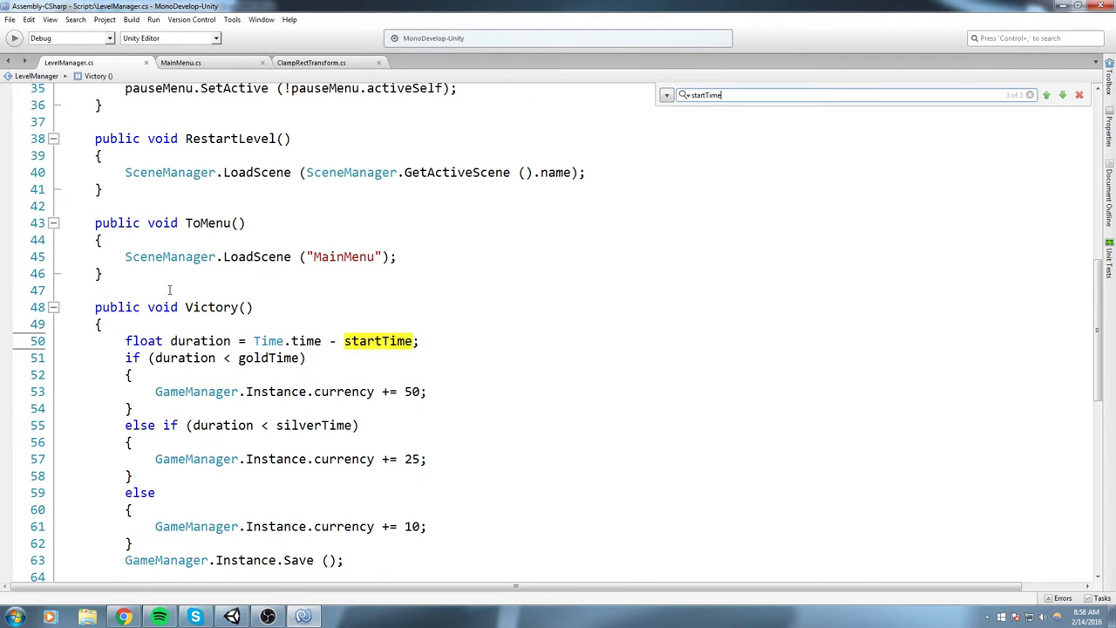
left_click(459, 236)
scroll(192, 293, "up", 3)
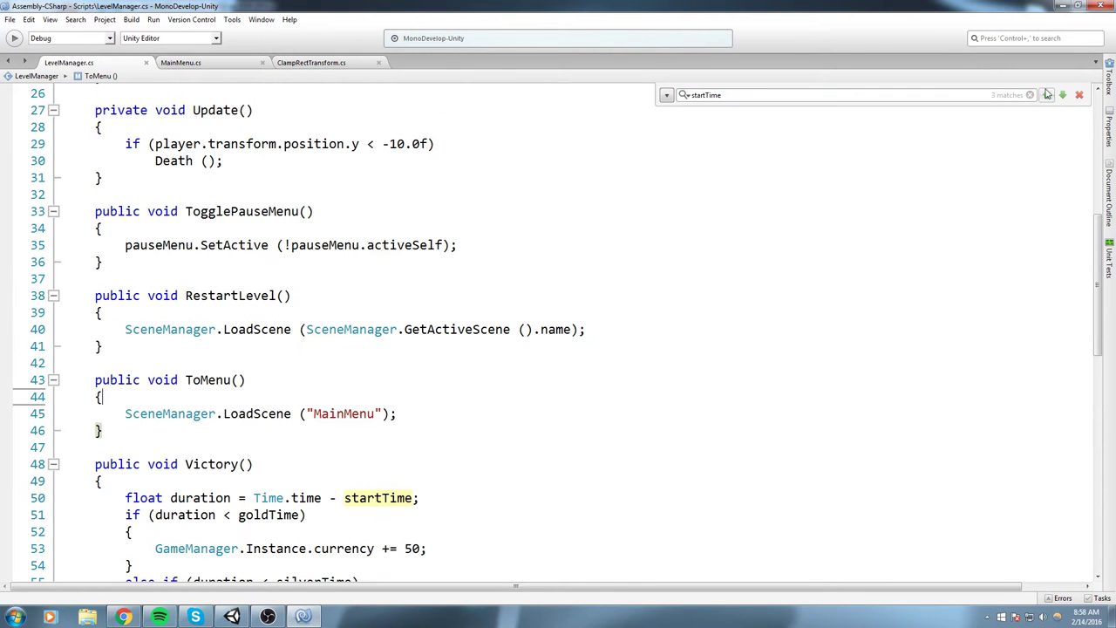
left_click(1078, 94)
scroll(670, 203, "up", 4)
scroll(658, 207, "up", 2)
left_click(326, 248)
Return to the Unity editor and add a UI Panel as a child of the Canvas in the 1_Training scene
left_click(1063, 5)
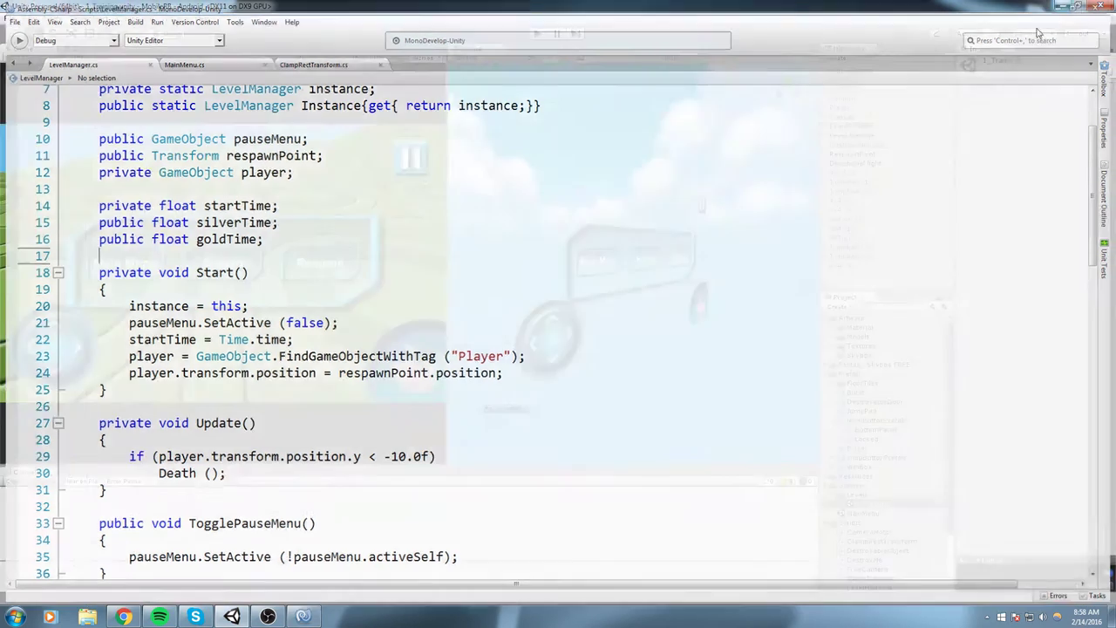
left_click_drag(519, 220, 717, 302, "alt")
double_click(841, 116)
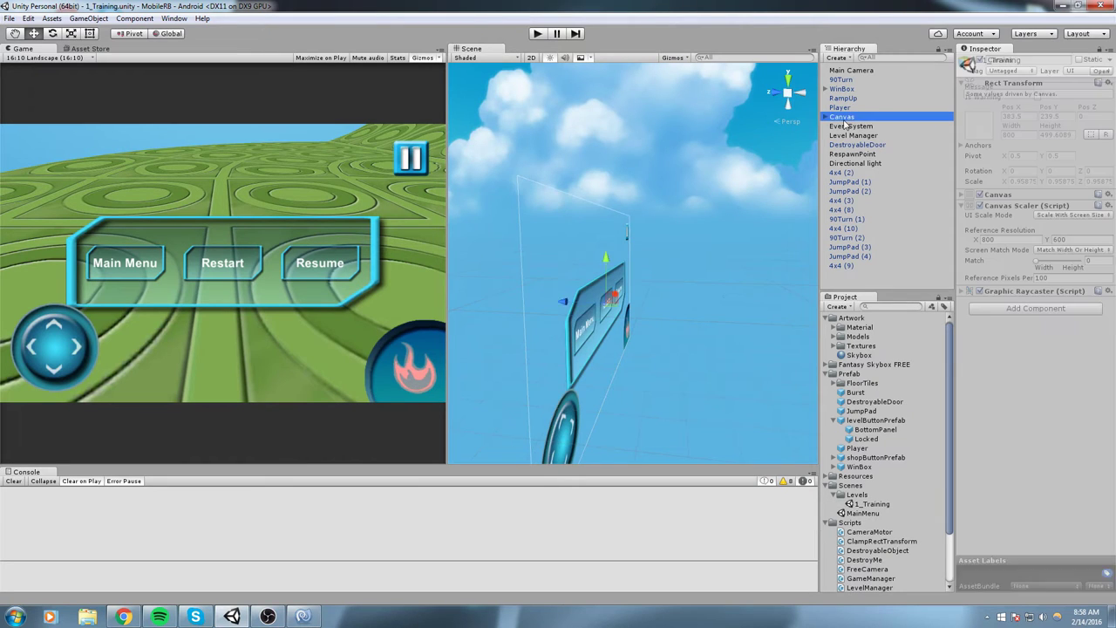
left_click_drag(724, 232, 782, 241, "alt")
middle_click_drag(782, 241, 951, 273)
scroll(641, 258, "up", 3)
left_click_drag(639, 258, 718, 224, "alt")
scroll(718, 224, "up", 1)
left_click(825, 116)
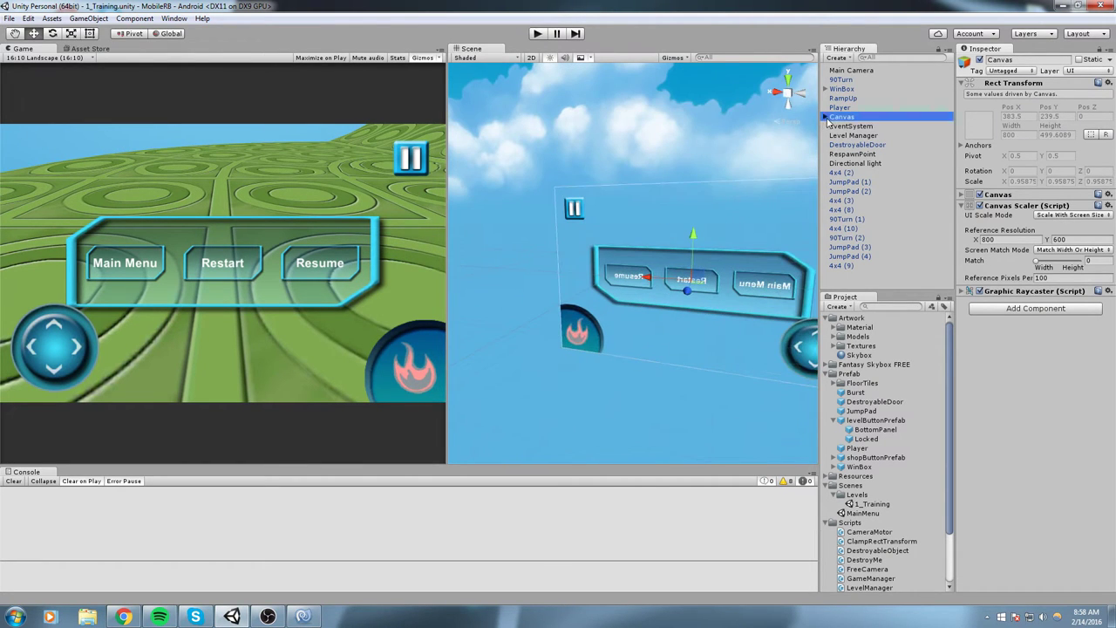
right_click(858, 117)
mouse_move(891, 281)
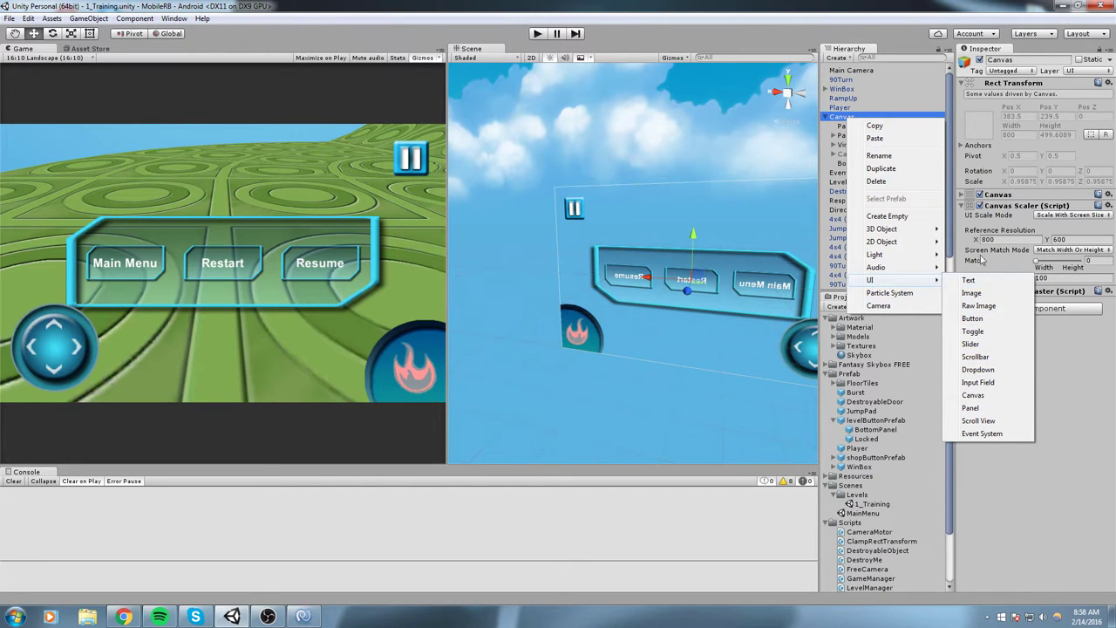
left_click(993, 409)
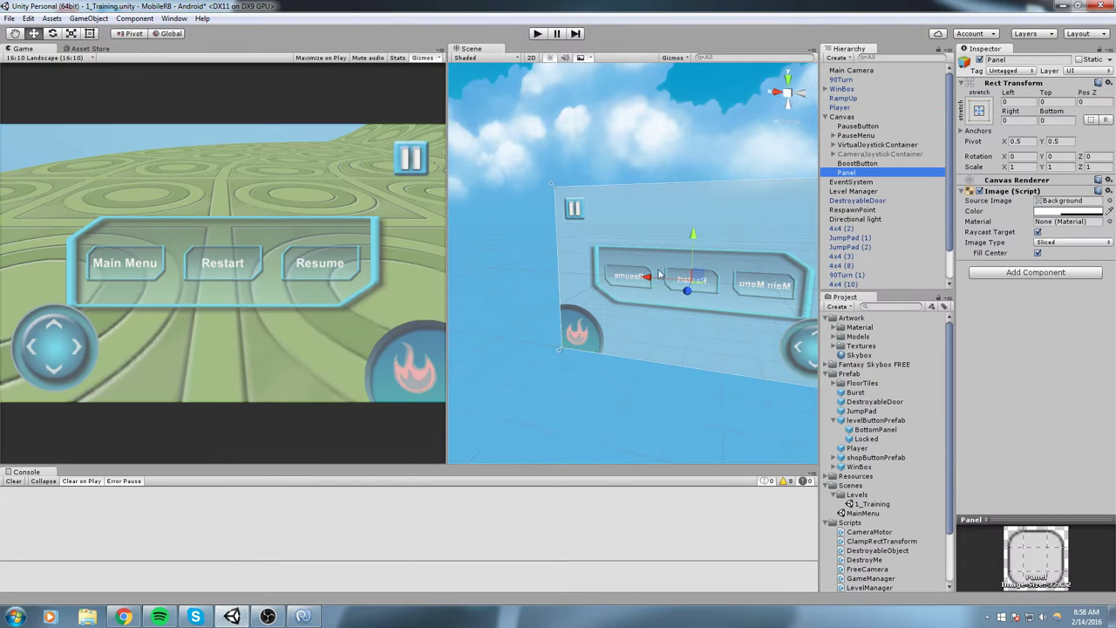
Rename the new panel under the Canvas to TimePanel
right_click_drag(674, 226, 778, 195)
left_click(849, 172)
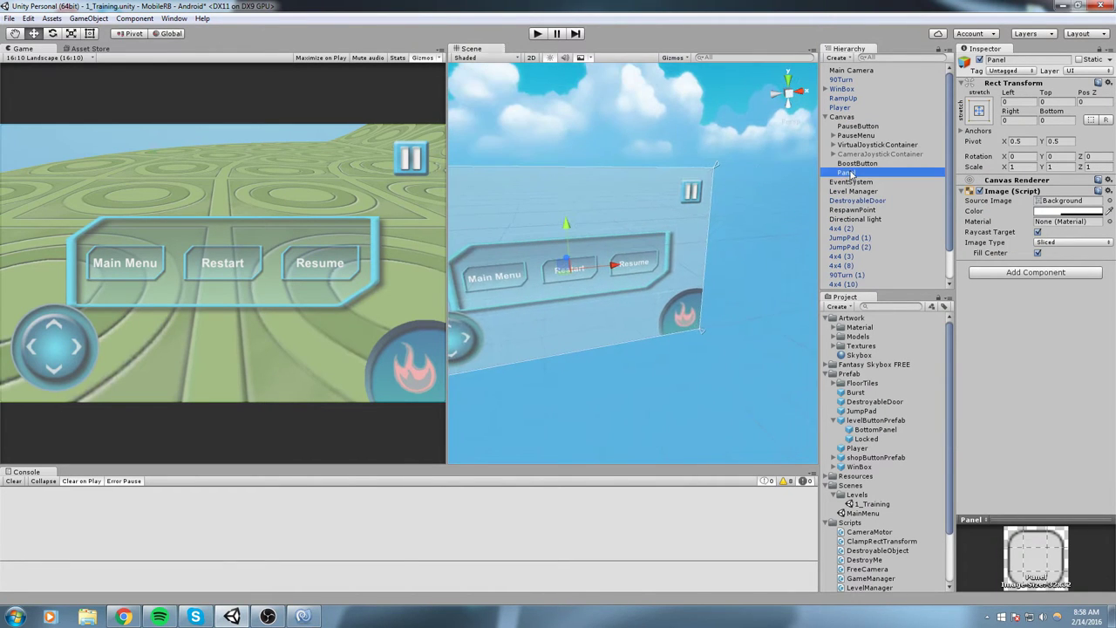
left_click(850, 173)
type("Time")
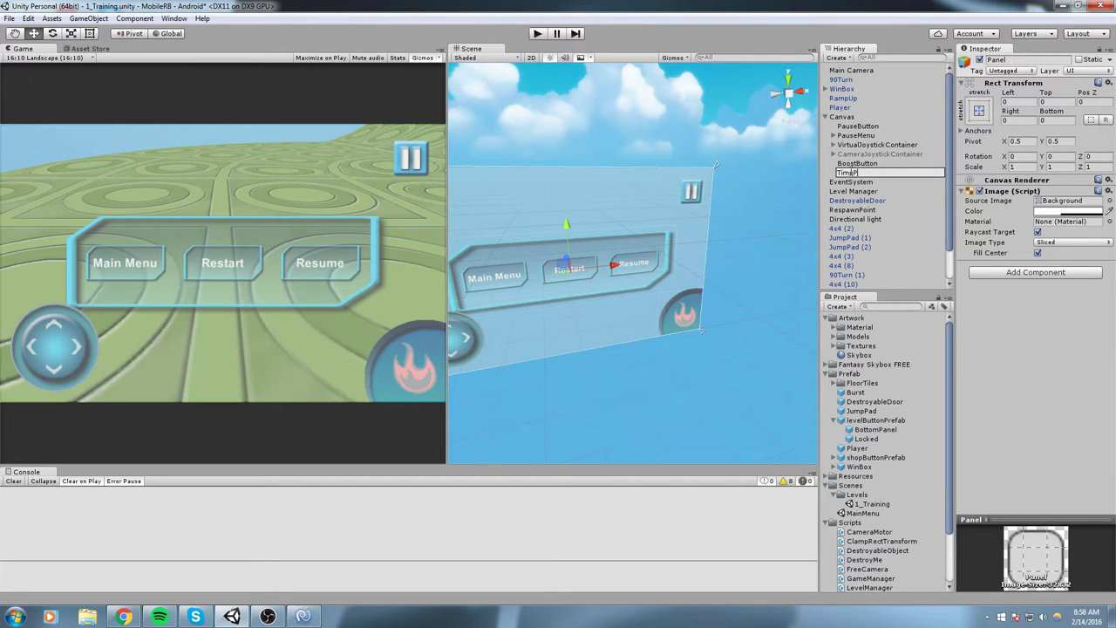
key("Return")
left_click(384, 145)
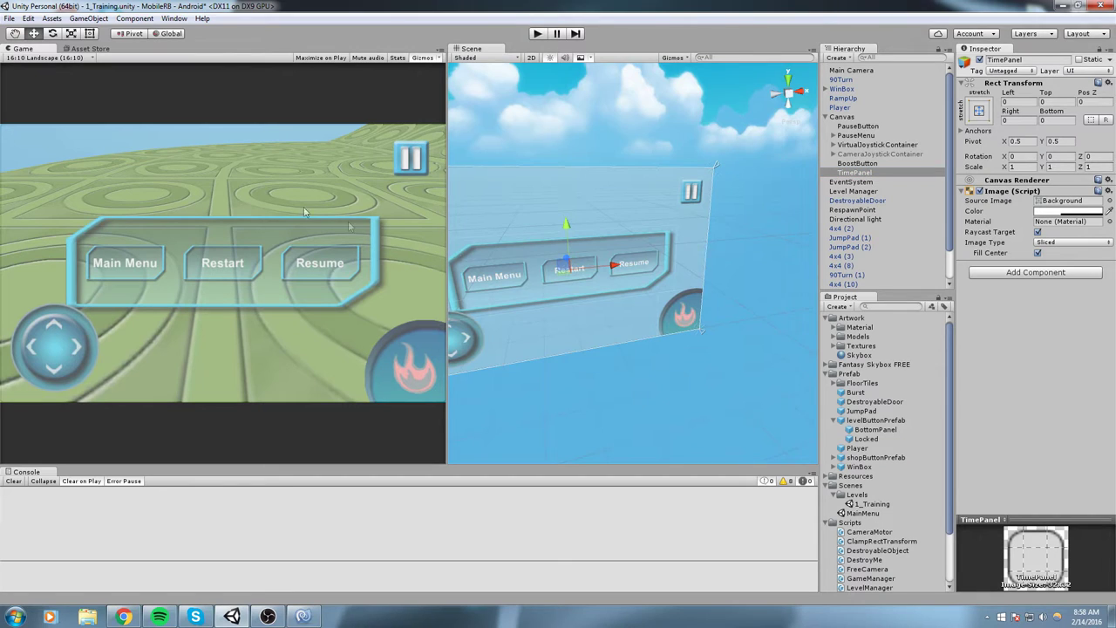
Anchor the TimePanel to the top-left of the Canvas, moving its position and pivot there as well
right_click_drag(698, 301, 652, 287)
middle_click_drag(653, 287, 663, 249)
right_click_drag(729, 201, 686, 219)
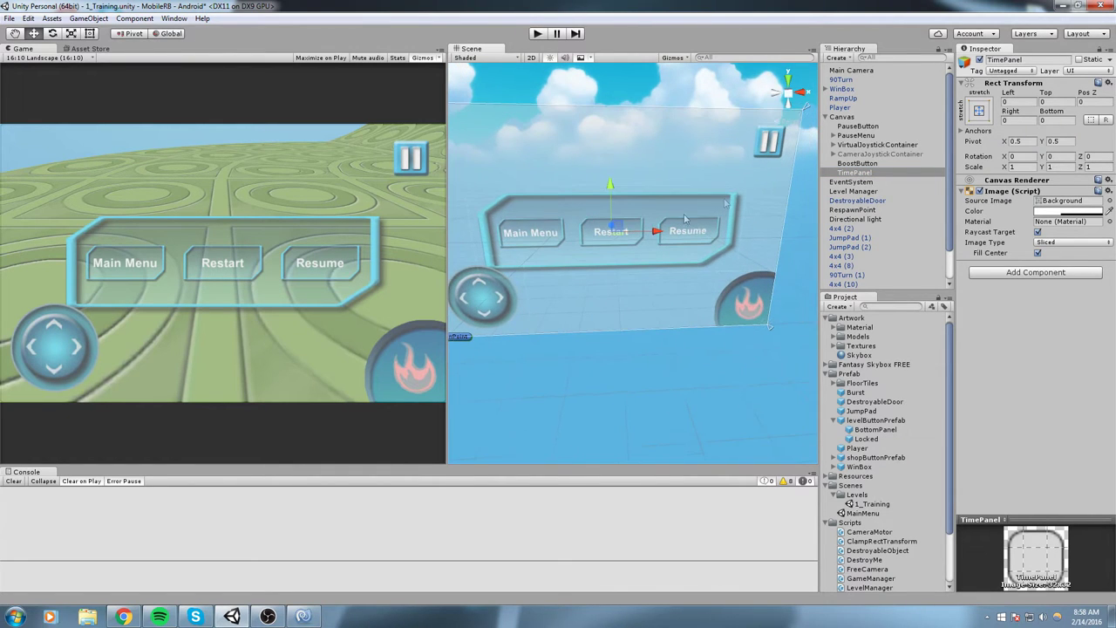
left_click(979, 111)
left_click(1023, 202)
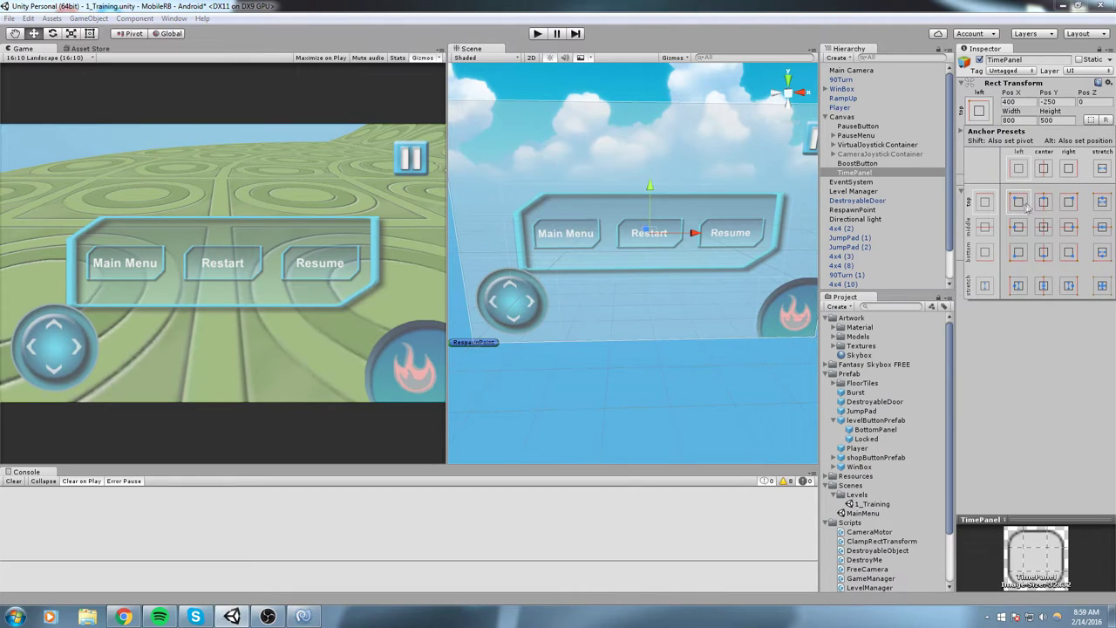
left_click(1019, 202, "alt")
Set the TimePanel's width to 300 and its height to 75
left_click(1073, 96)
left_click(1059, 102)
left_click(1022, 120)
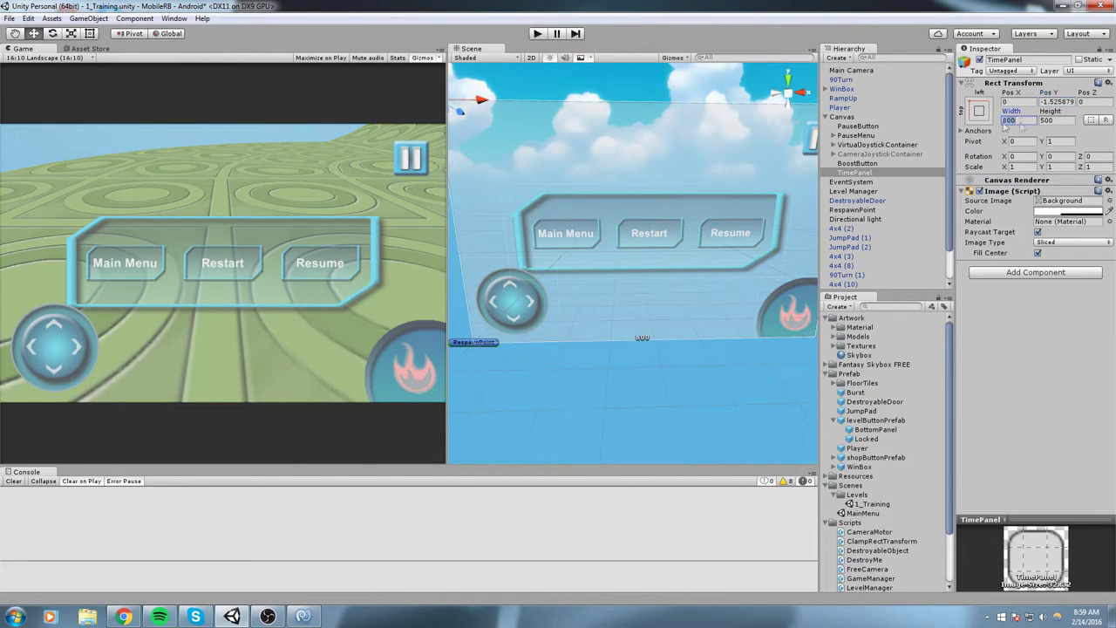
type("250")
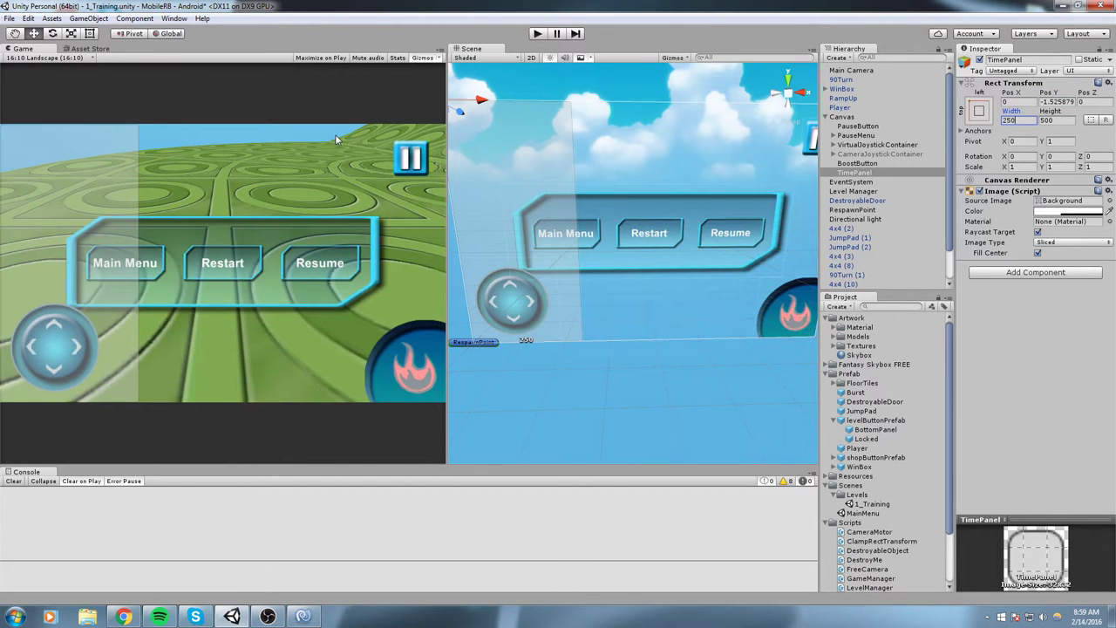
key("BackSpace")
key("BackSpace")
key("BackSpace")
type("300")
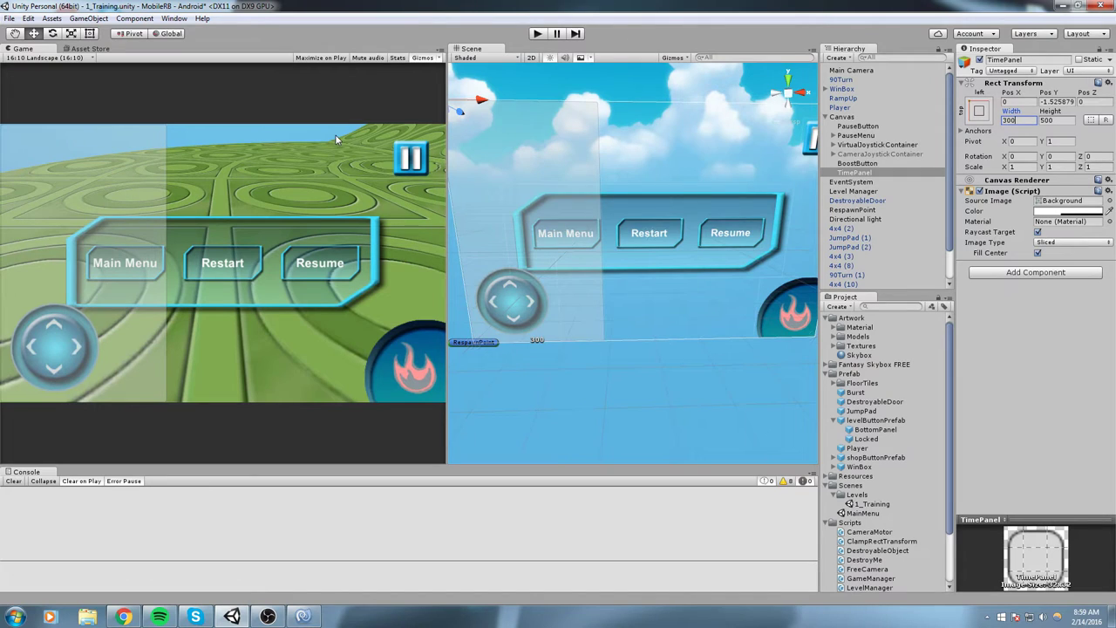
key("Tab")
key("BackSpace")
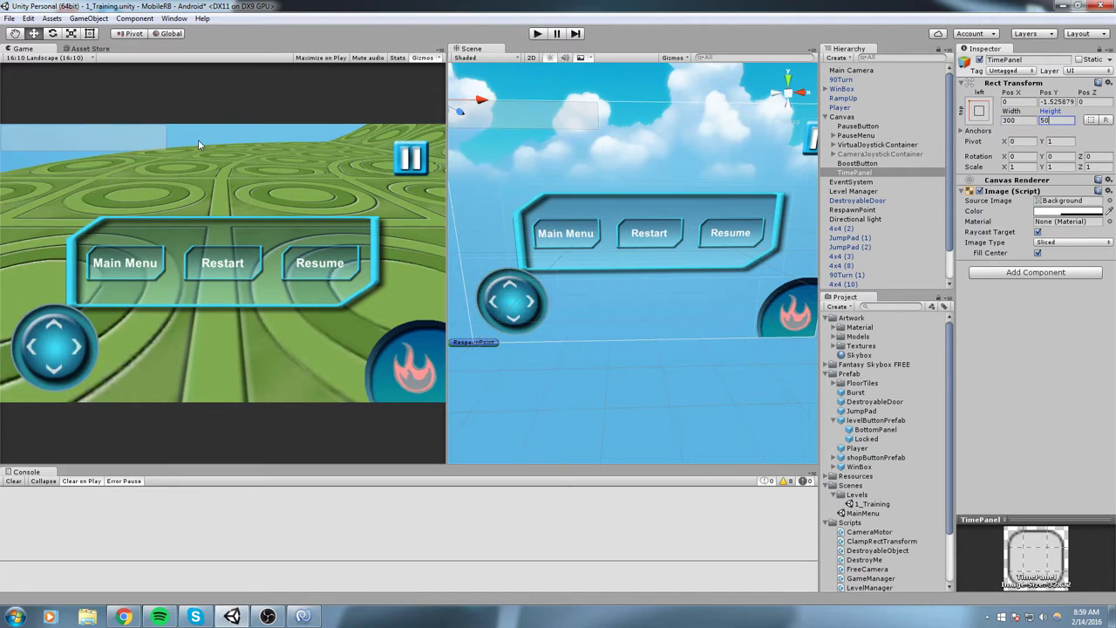
type("75")
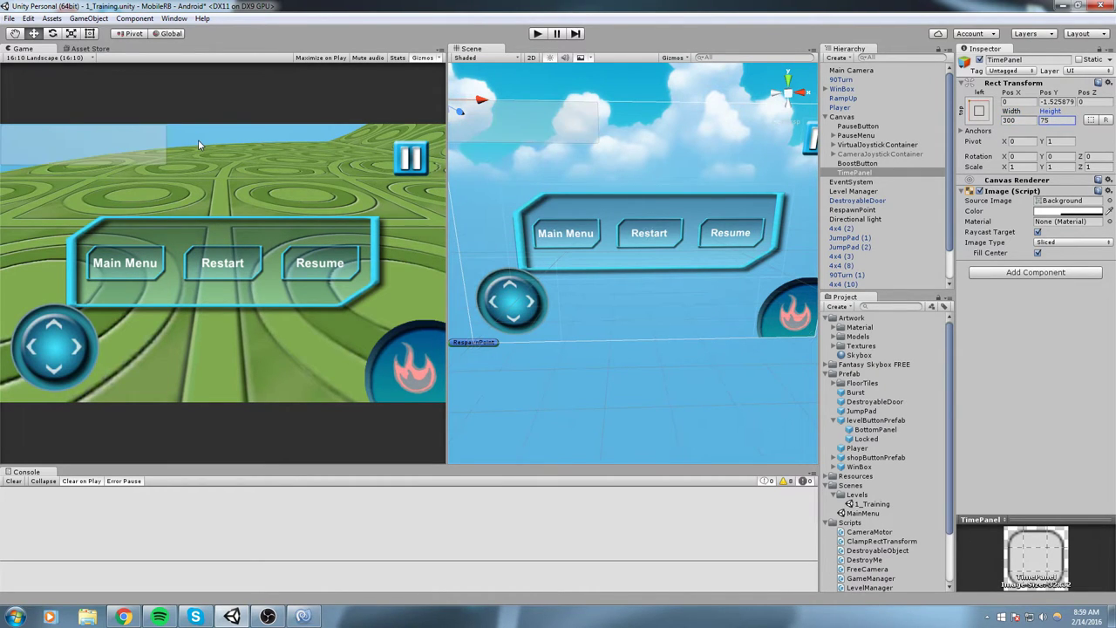
Anchor the TimePanel at the top centre of the Canvas with matching pivot and set its Pos X to 0
right_click_drag(702, 165, 711, 199)
middle_click_drag(711, 199, 722, 295)
right_click_drag(722, 294, 693, 265)
middle_click_drag(692, 264, 637, 219)
left_click(988, 107)
left_click(1044, 202, "shift")
left_click(1029, 103)
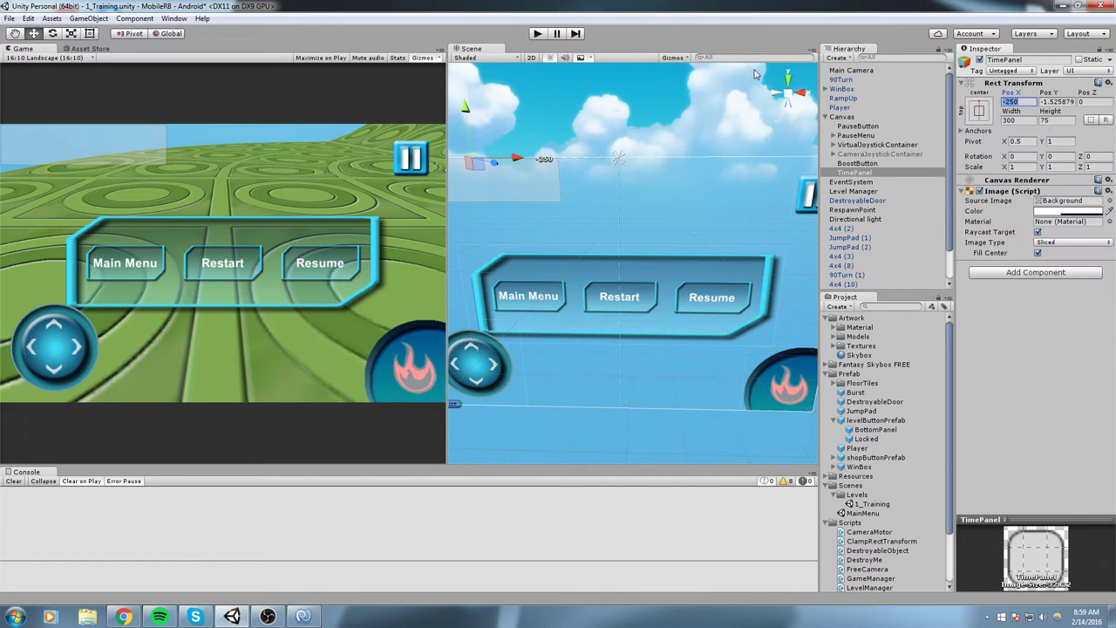
type("0")
key("Return")
key("f")
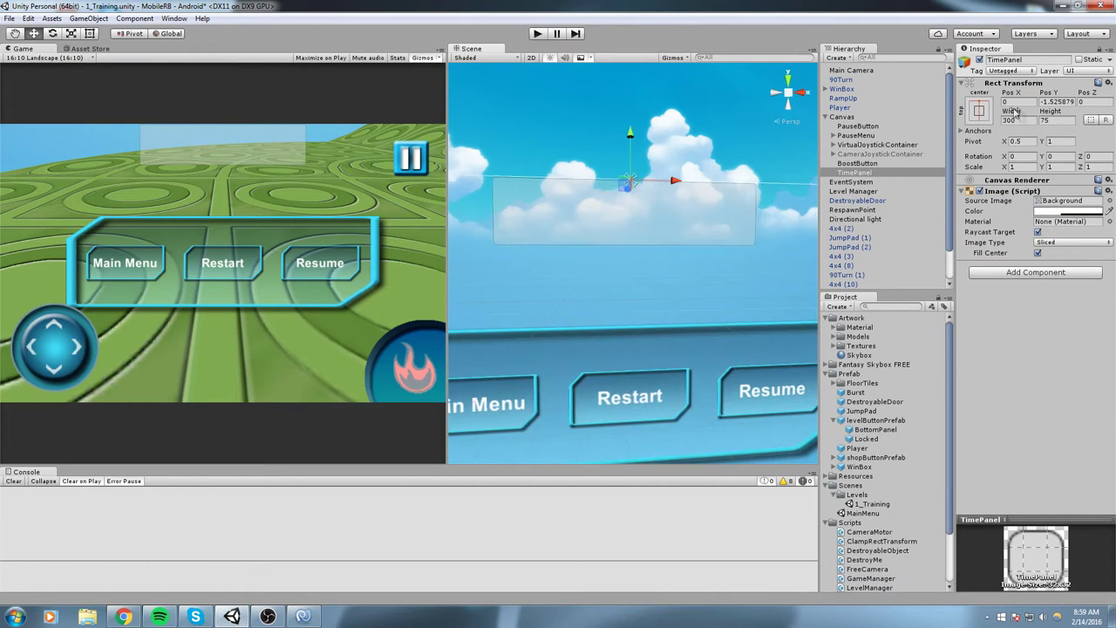
Set the TimePanel's Pos Y to -20 to offset it from the Canvas's upper edge
left_click(1071, 103)
type("1")
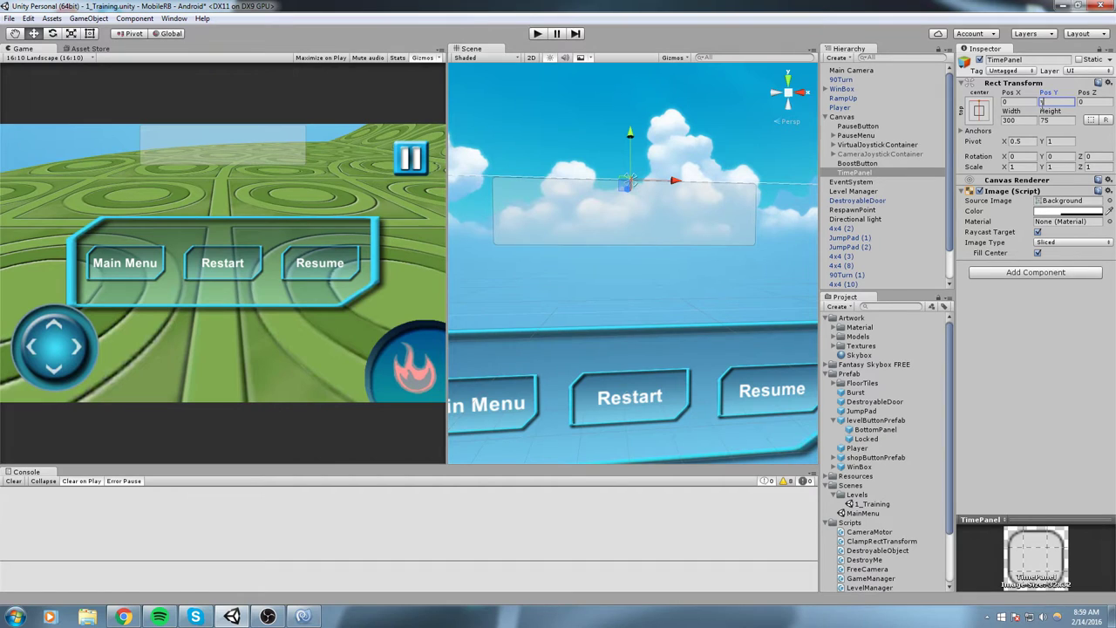
type("20")
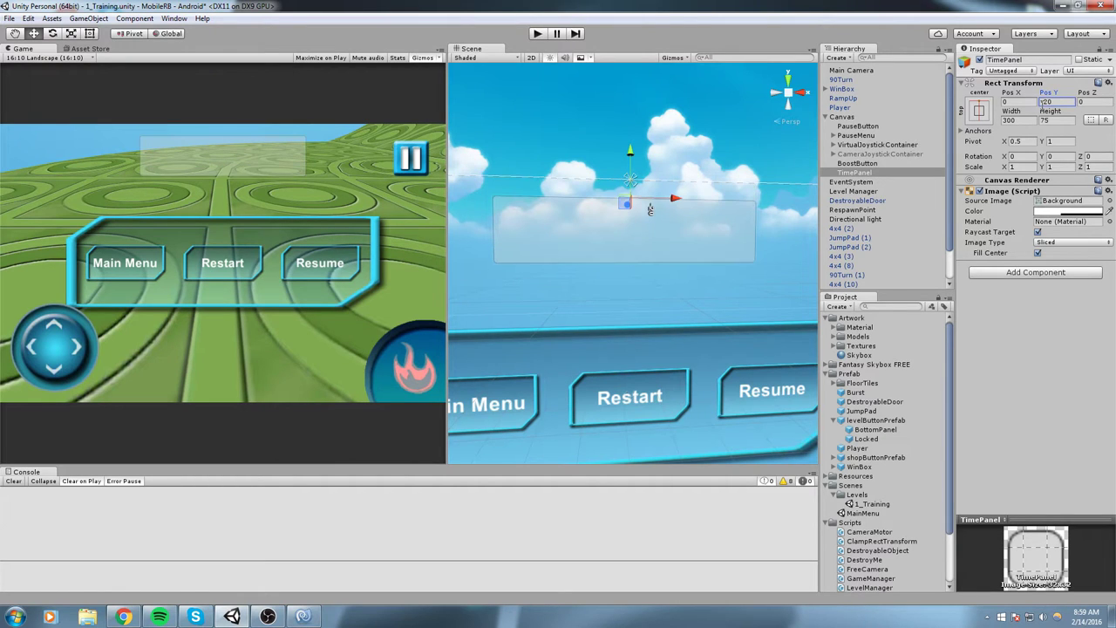
right_click_drag(629, 213, 636, 215)
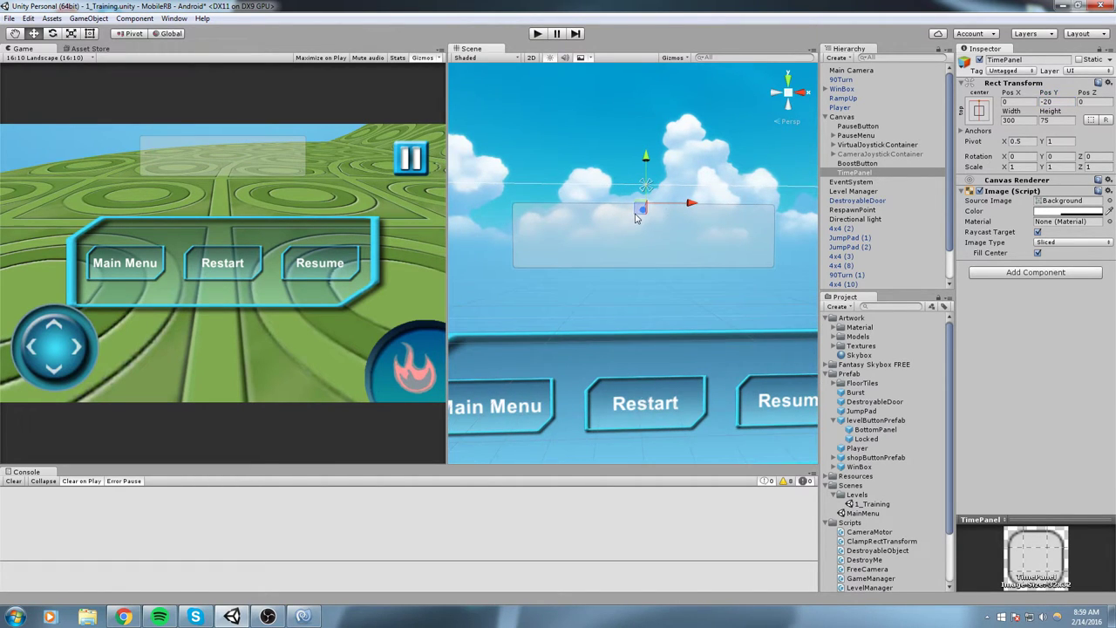
Add a UI Text object as a child of TimePanel
right_click(872, 172)
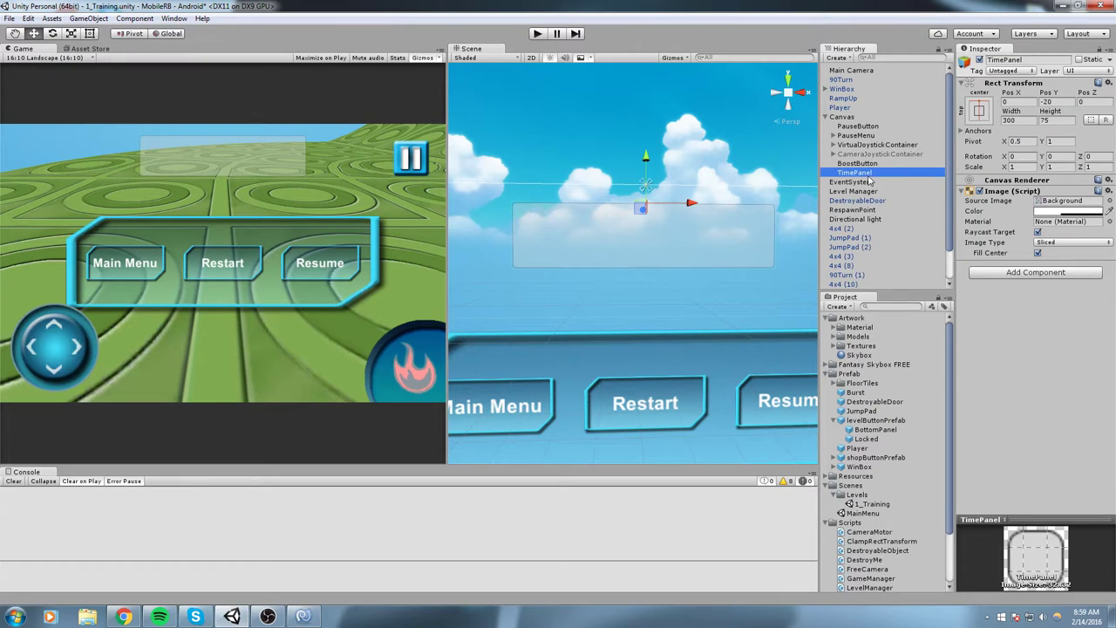
mouse_move(915, 338)
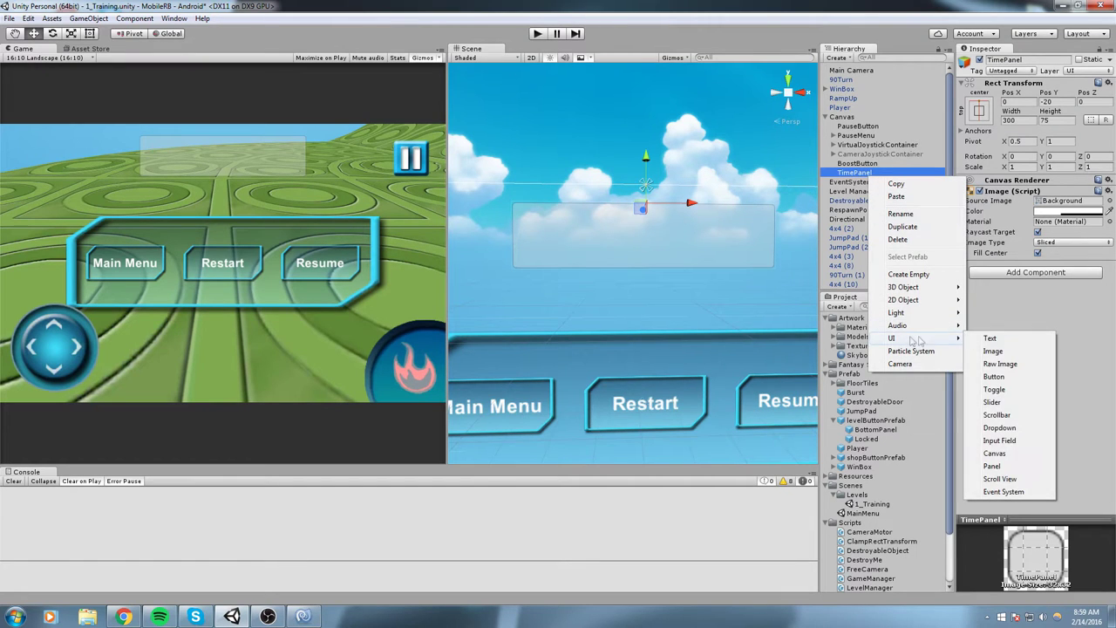
left_click(1022, 338)
left_click(1026, 192)
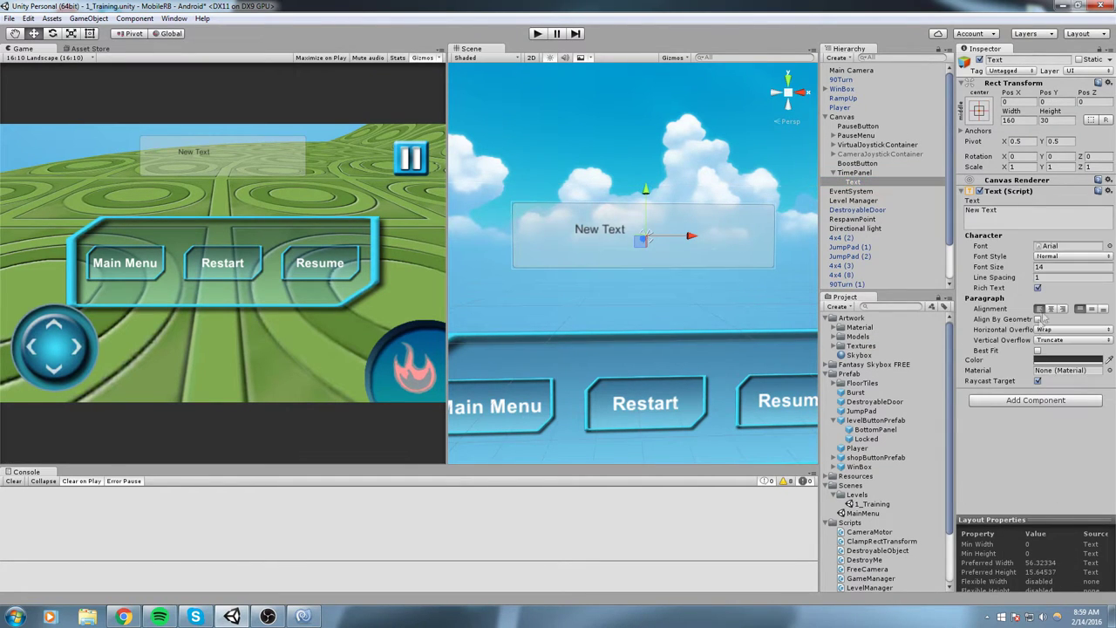
Centre the new text horizontally and vertically, try font size 30, and settle on font size 25
left_click(1051, 309)
left_click(1092, 309)
left_click(1044, 267)
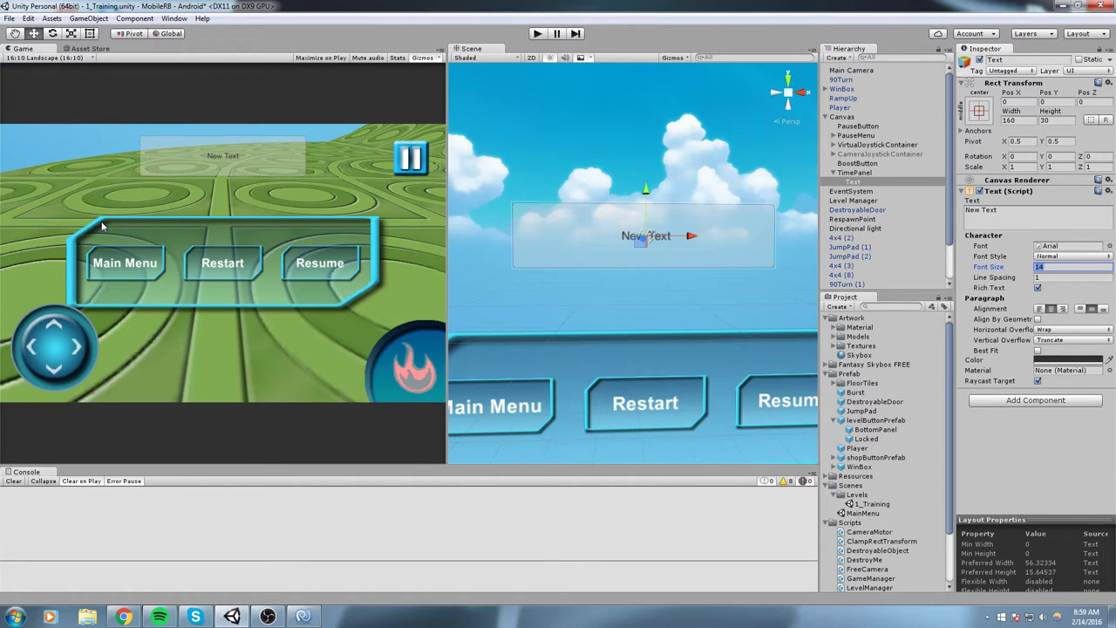
type("25")
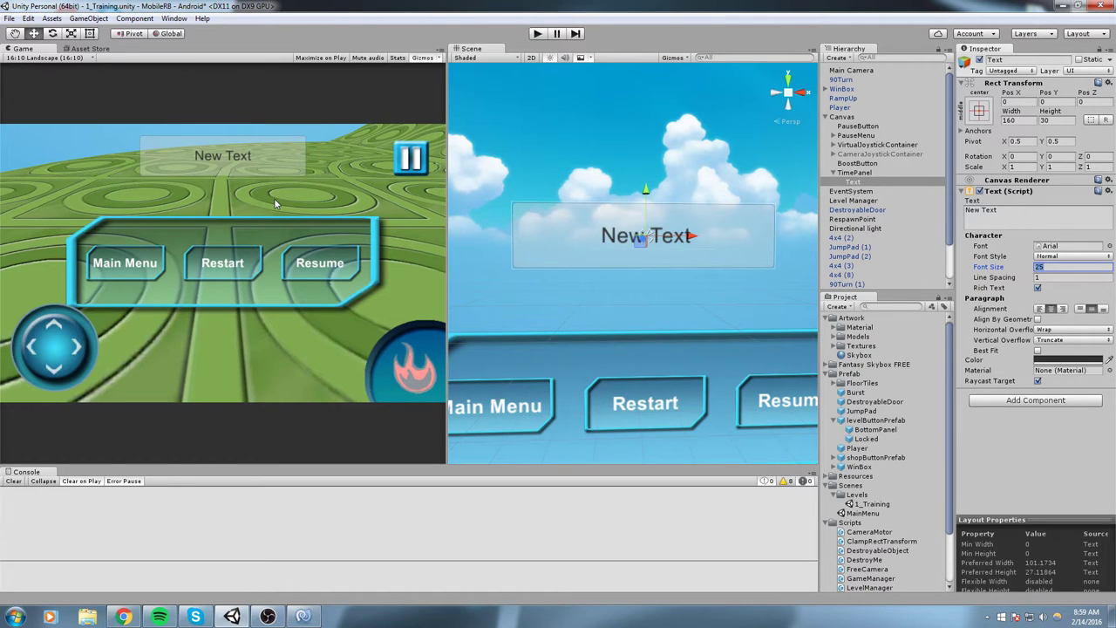
type("30")
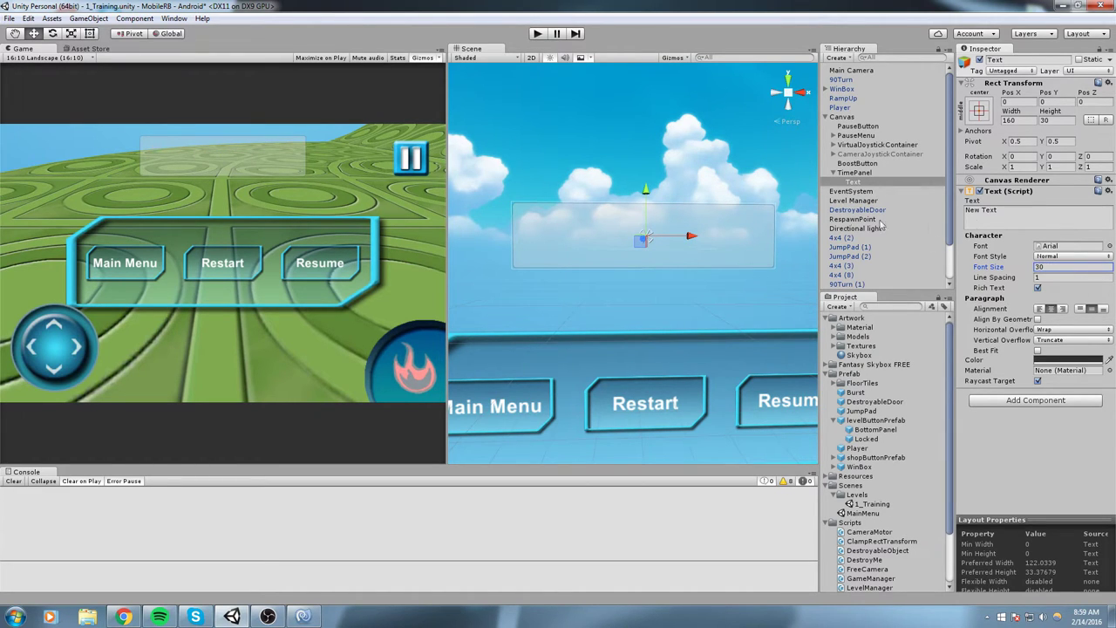
type("25")
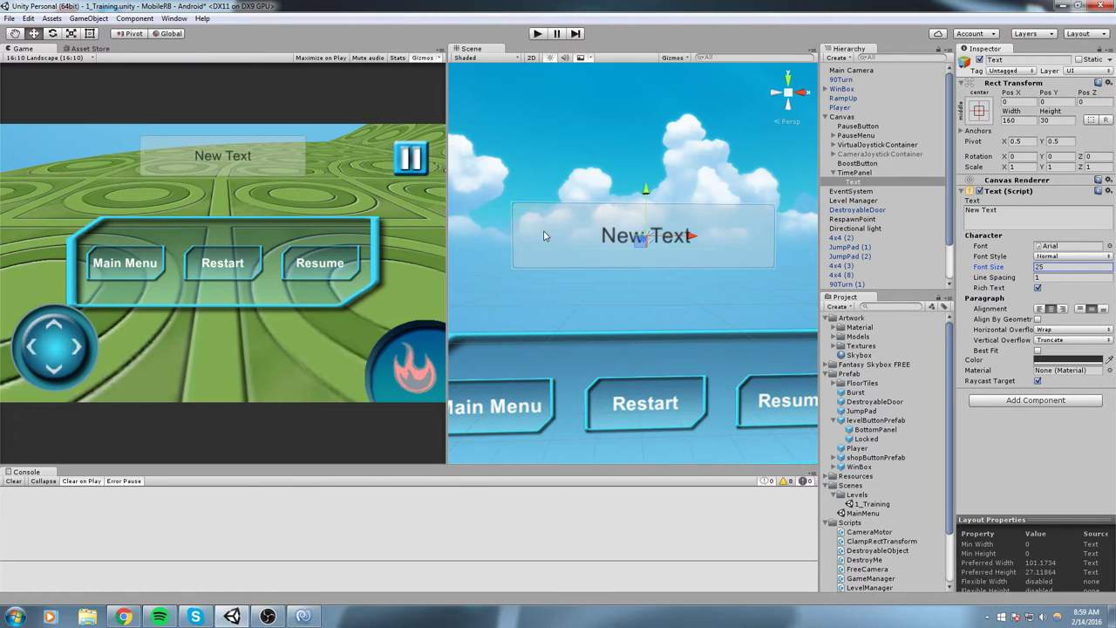
Colour the text under TimePanel white and set its font style to Bold
left_click(1079, 360)
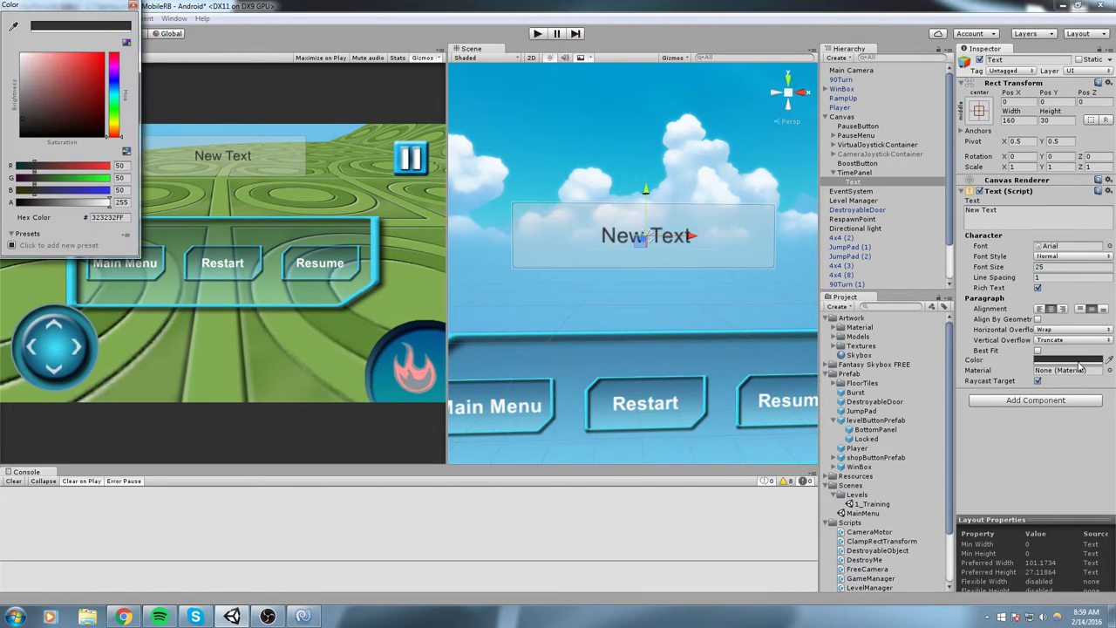
left_click_drag(75, 76, 2, 2)
left_click(133, 6)
left_click(1072, 257)
left_click(1071, 282)
Replace the text's placeholder content with 00:00.00
scroll(731, 218, "up", 3)
middle_click_drag(661, 135, 589, 195)
left_click(1053, 221)
type("00")
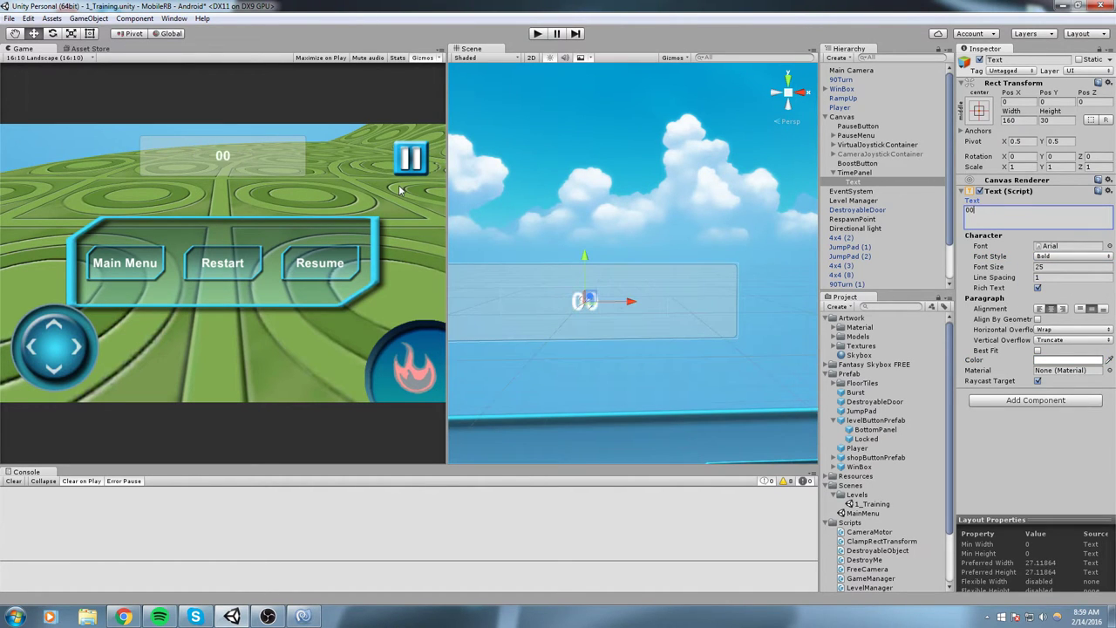
type(":00.00")
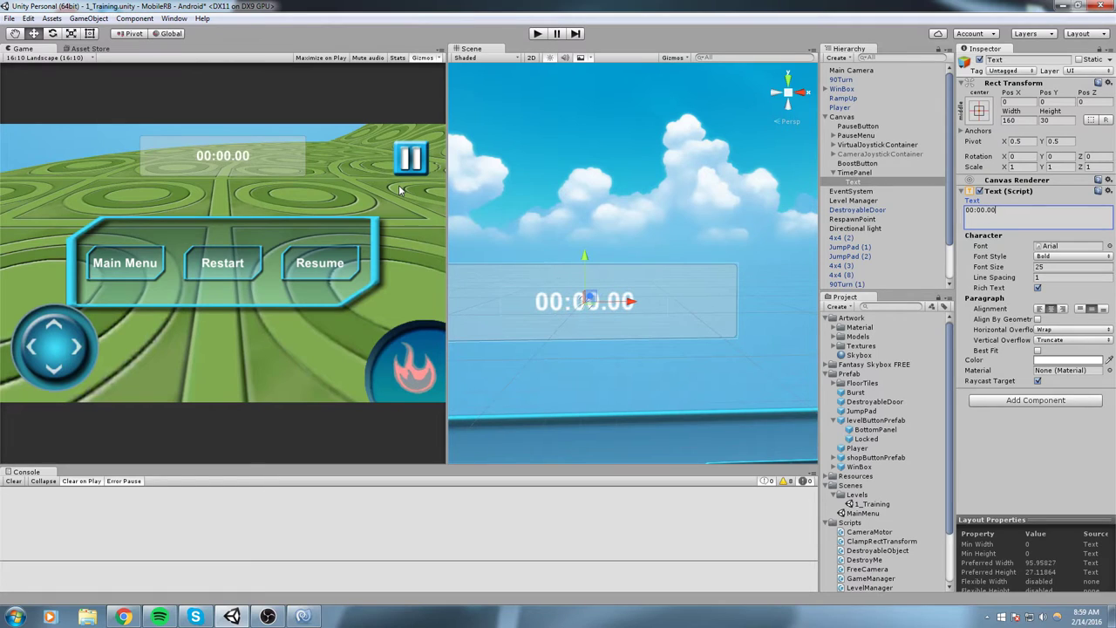
scroll(658, 232, "up", 2)
middle_click_drag(600, 197, 622, 216)
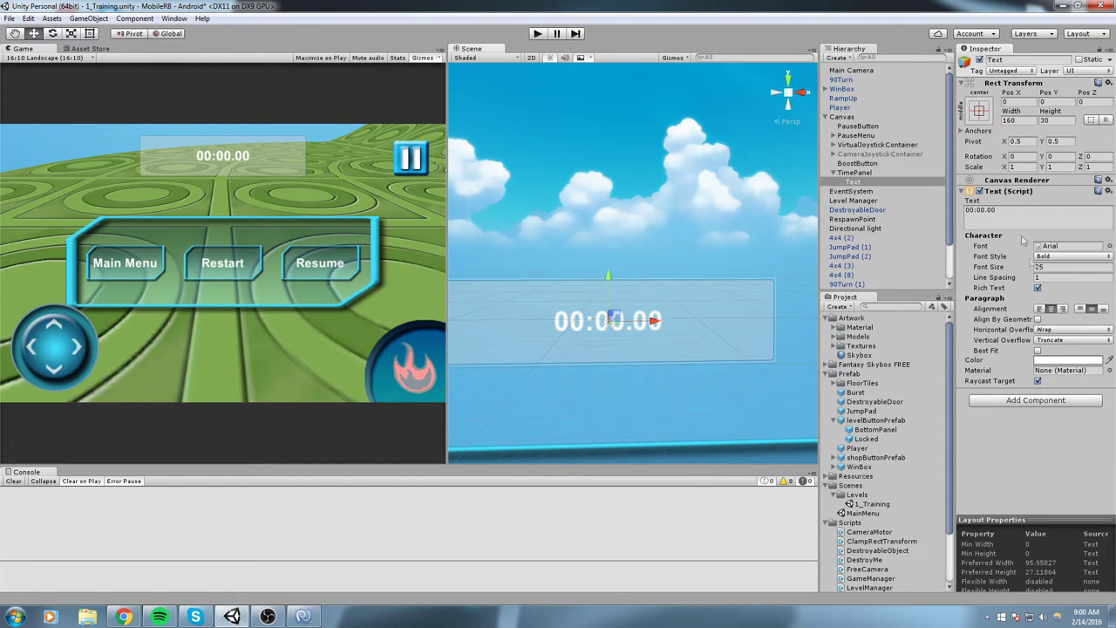
Anchor the text to stretch in both directions over TimePanel and set its left, top, right and bottom offsets to 0
left_click_drag(992, 269, 999, 271)
key("ctrl+z")
left_click(978, 111)
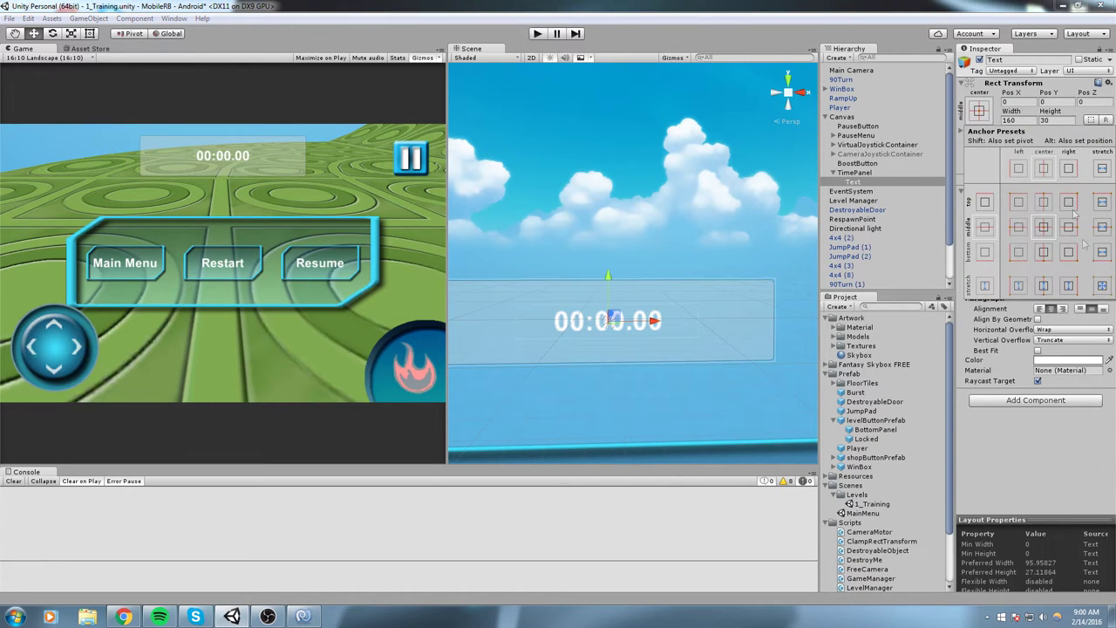
left_click(1103, 285)
left_click_drag(1027, 103, 566, 113)
type("0")
key("Tab")
type("0")
key("Tab")
key("Tab")
type("0")
key("Tab")
type("0")
Set the timer text's font size to 40
left_click_drag(988, 267, 1007, 270)
left_click(1071, 268)
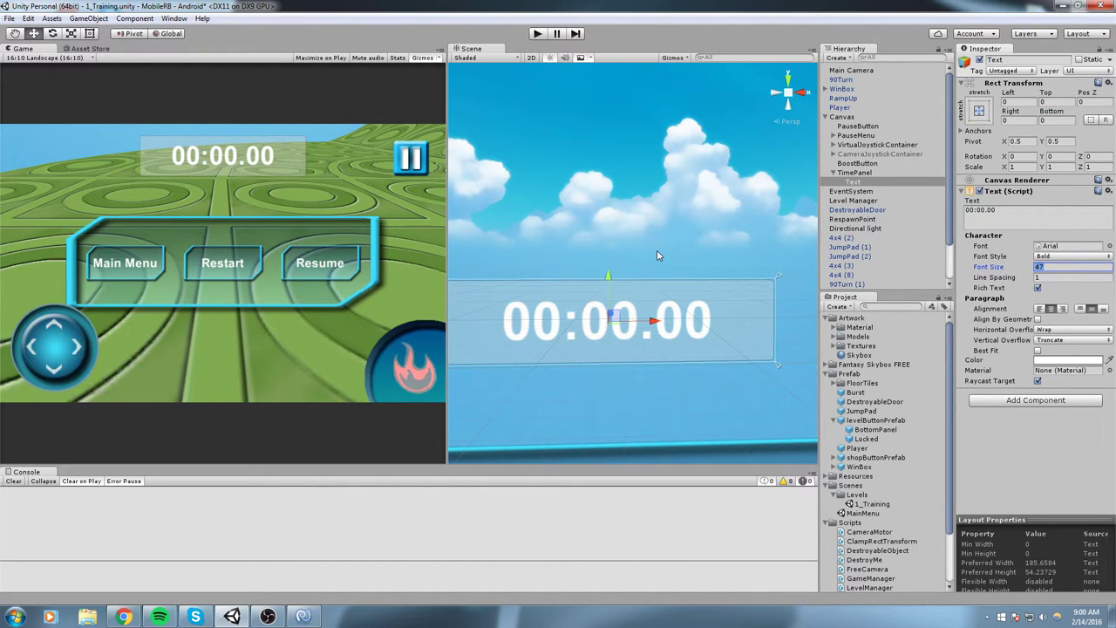
type("40")
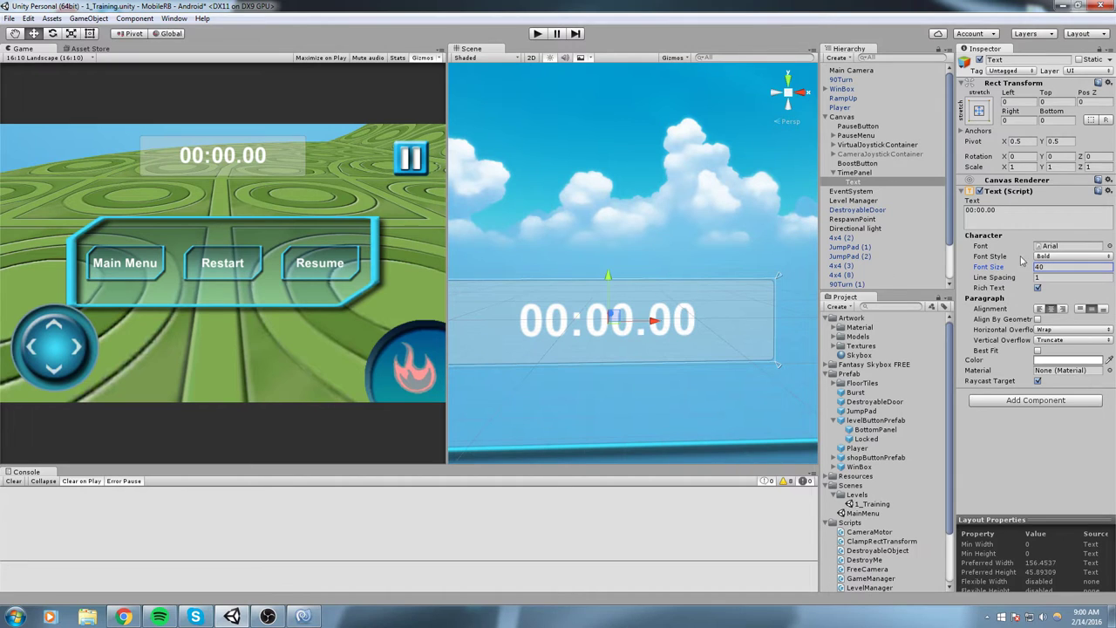
Play the level, steer the ball along the track to check the time panel in the game, and stop playing
left_click(537, 33)
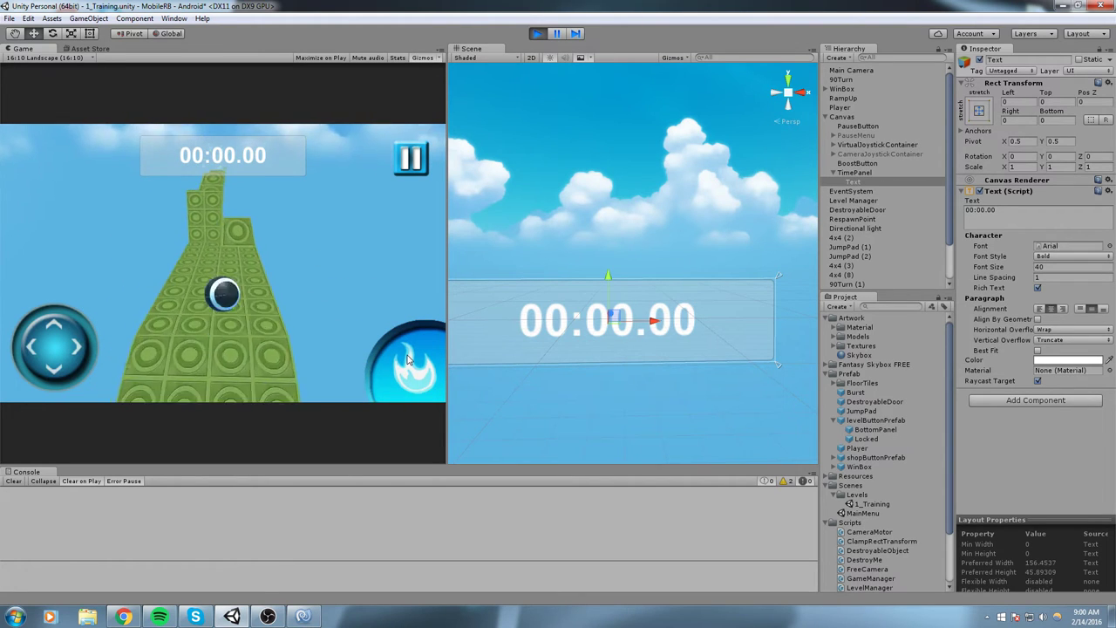
key("w")
key("a")
key("d")
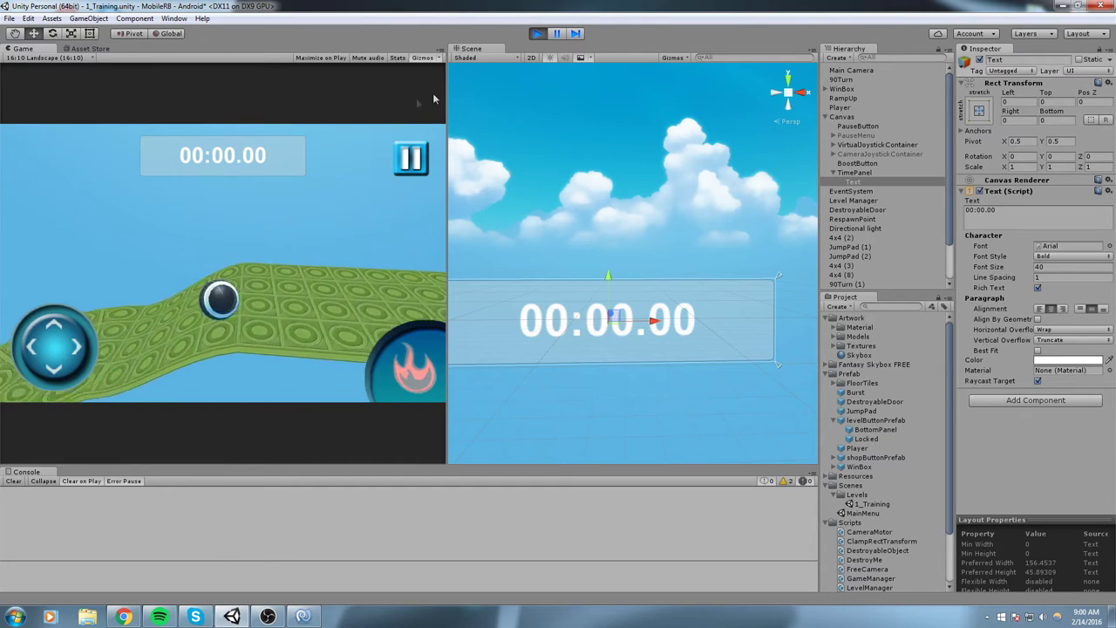
left_click(537, 33)
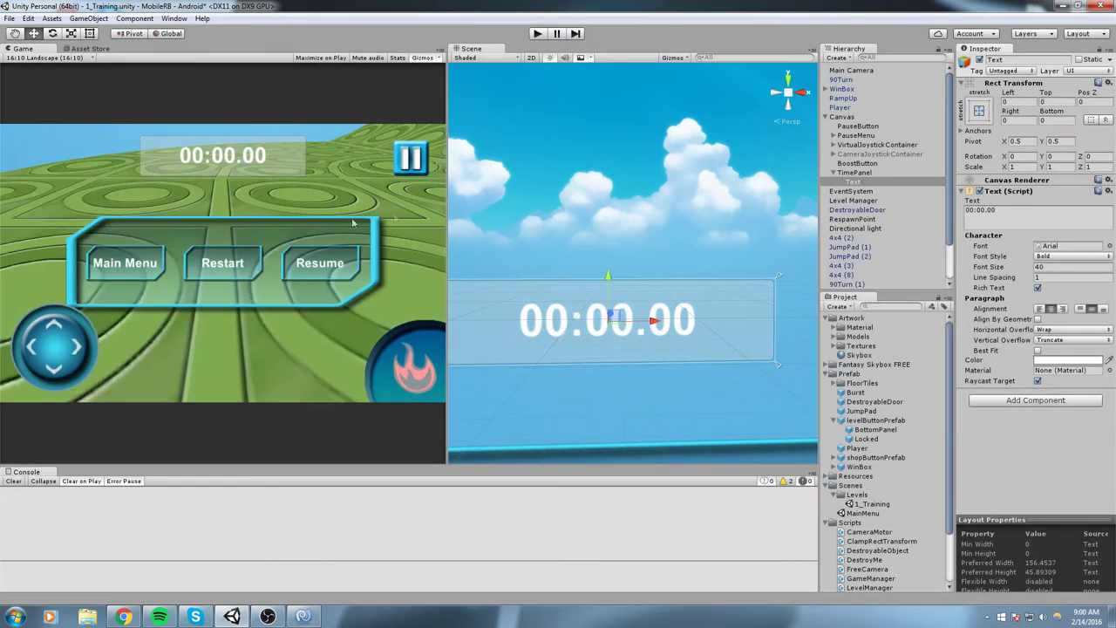
Resize the TimePanel to a width of 200 and a height of 50
left_click(866, 173)
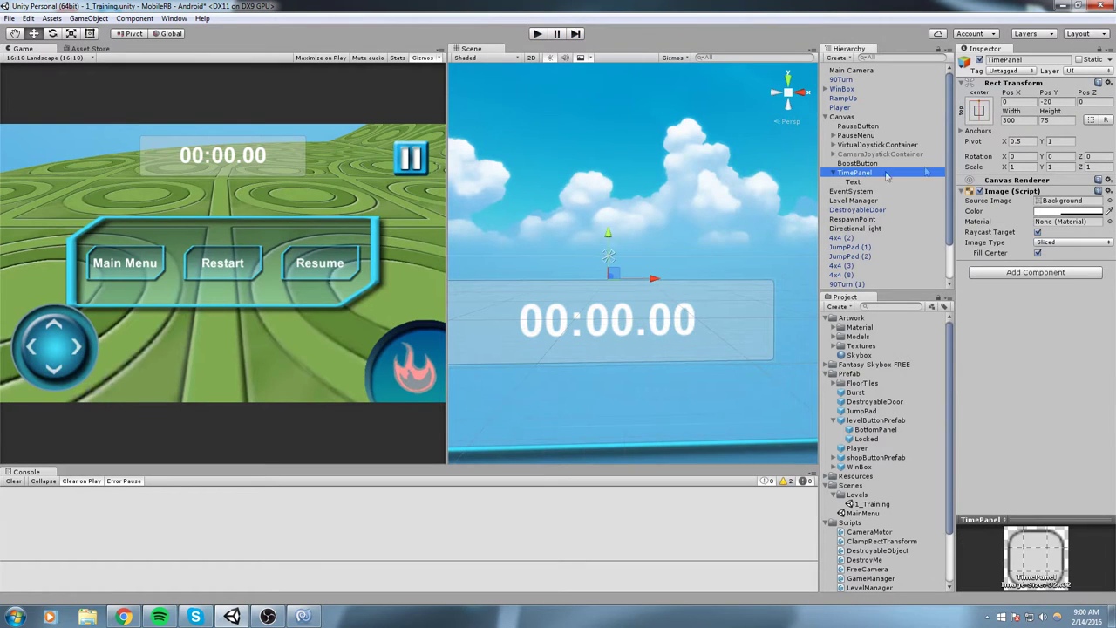
left_click(1058, 120)
type("50")
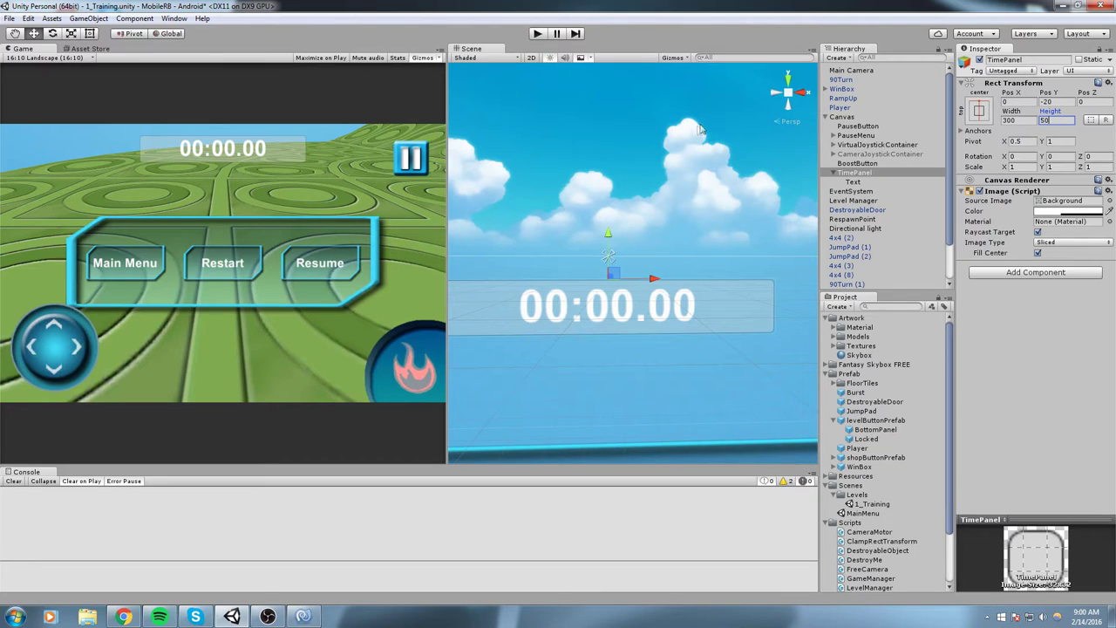
left_click_drag(1011, 112, 633, 129)
type("250")
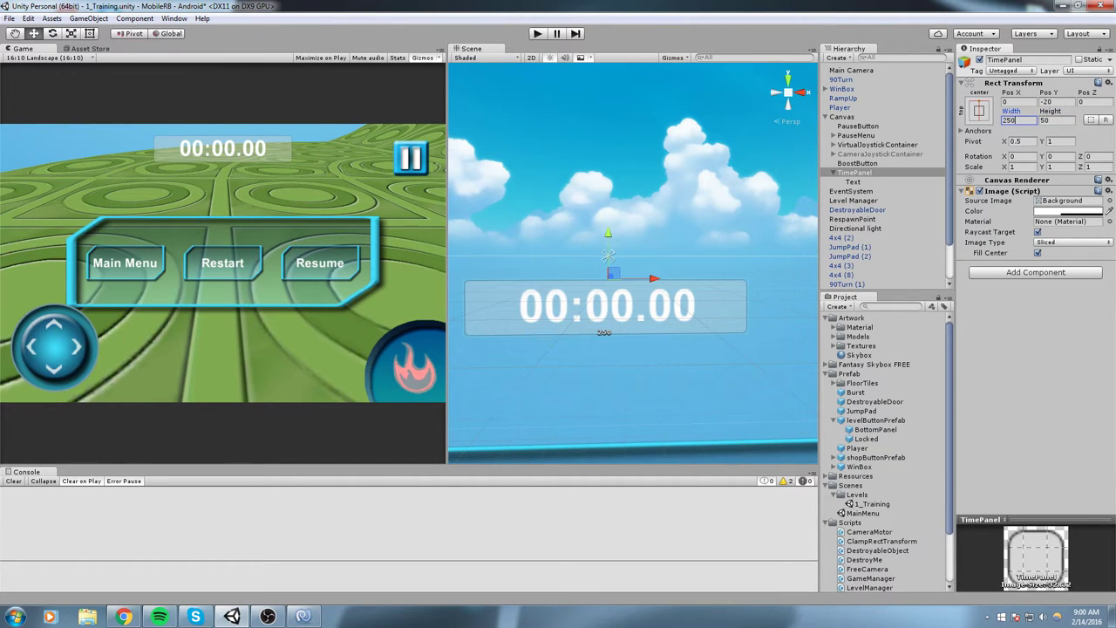
type("200")
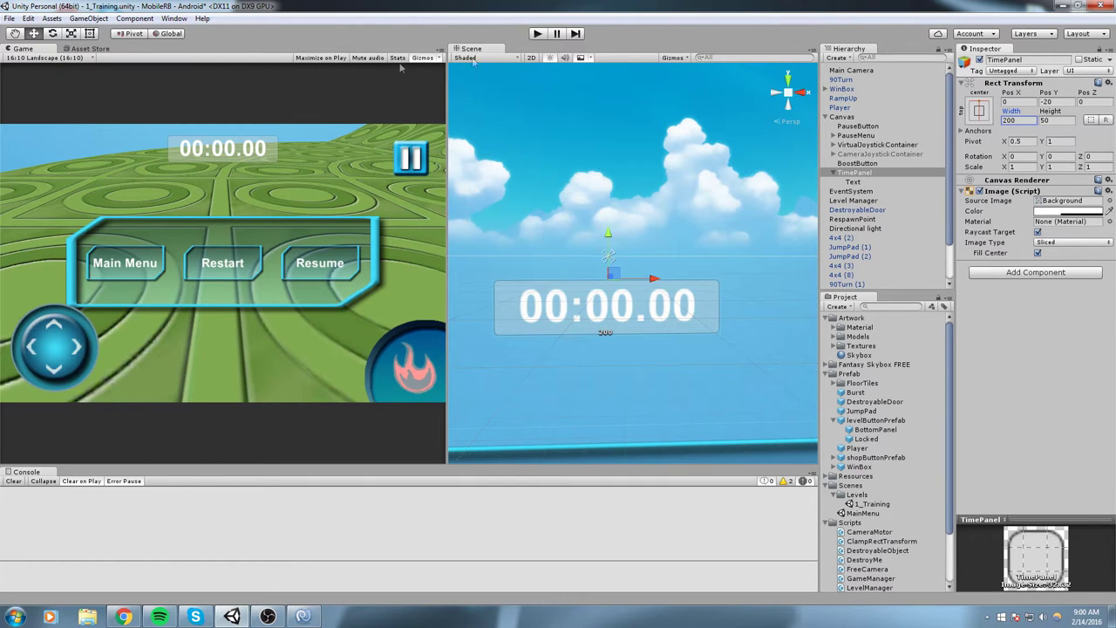
middle_click_drag(621, 155, 612, 169)
middle_click_drag(635, 278, 737, 159)
right_click_drag(737, 158, 745, 177)
middle_click_drag(745, 178, 707, 208)
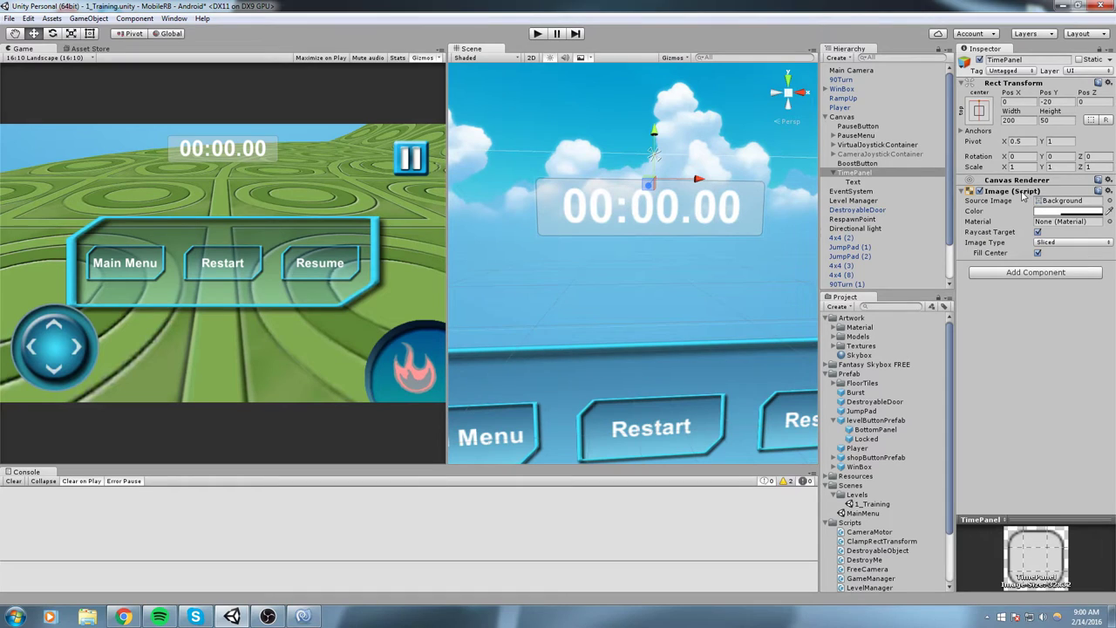
Rename the Text object under TimePanel to Timer
left_click(853, 181)
left_click(855, 181)
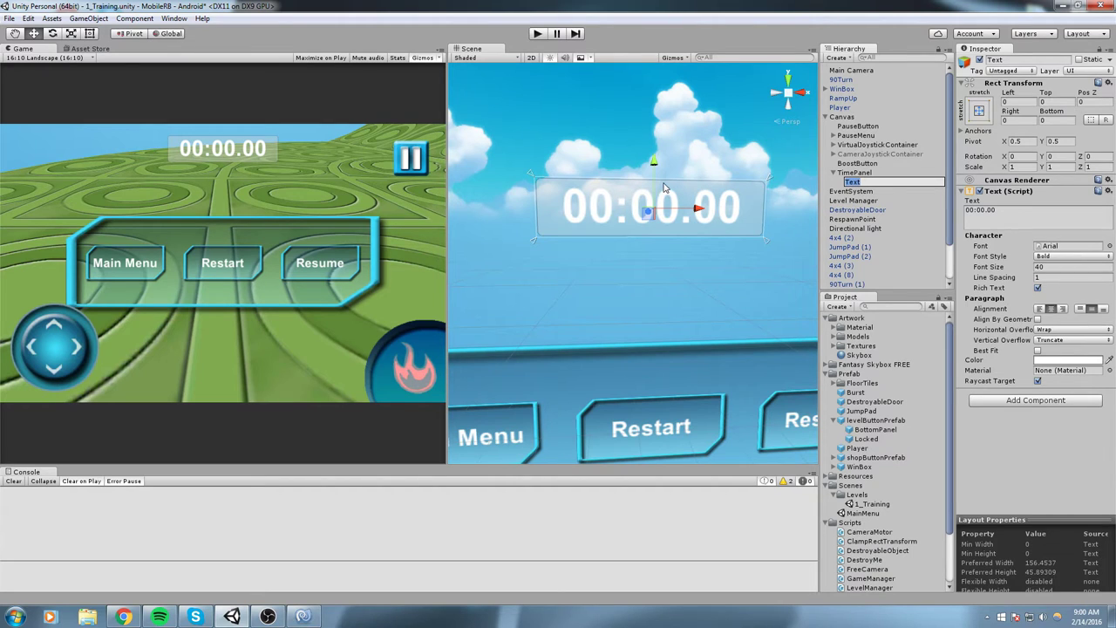
type("Timer")
key("Return")
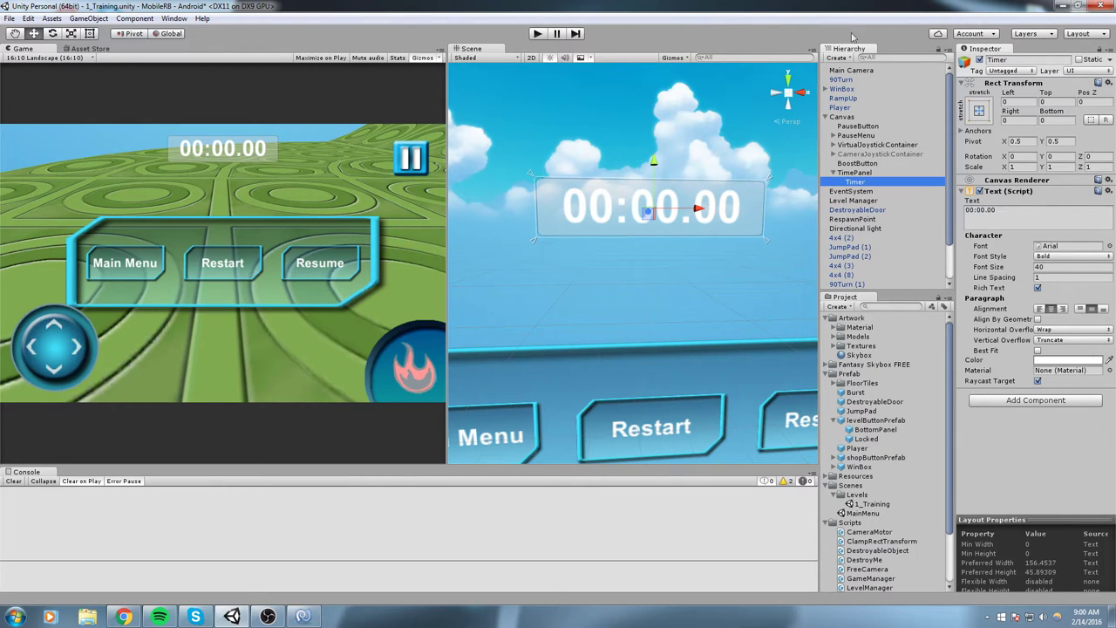
Switch to the LevelManager script in MonoDevelop
left_click(304, 617)
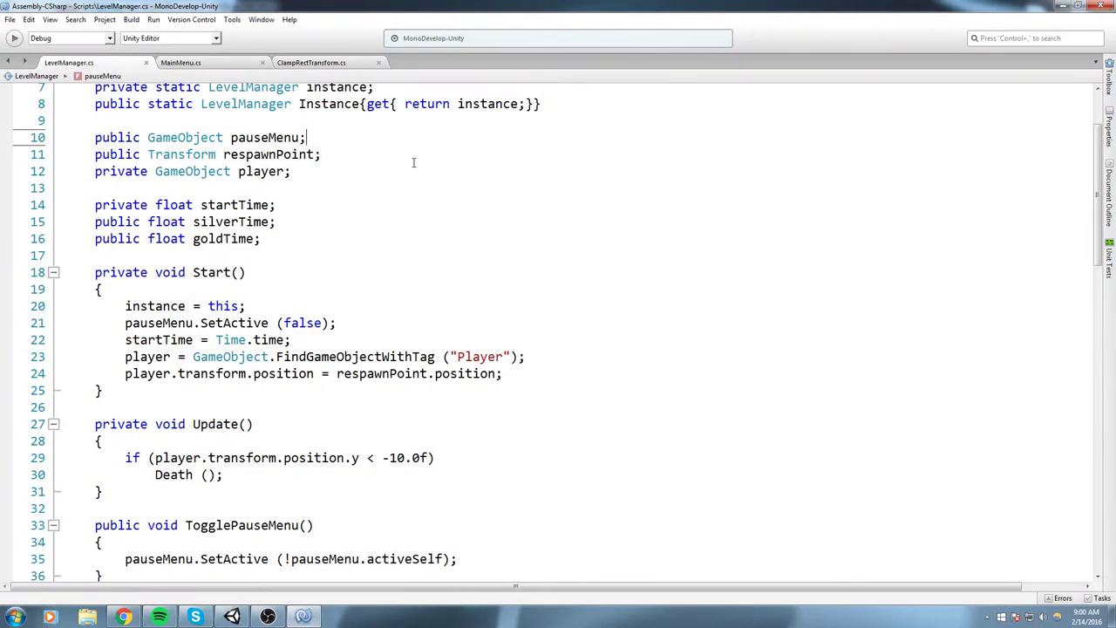